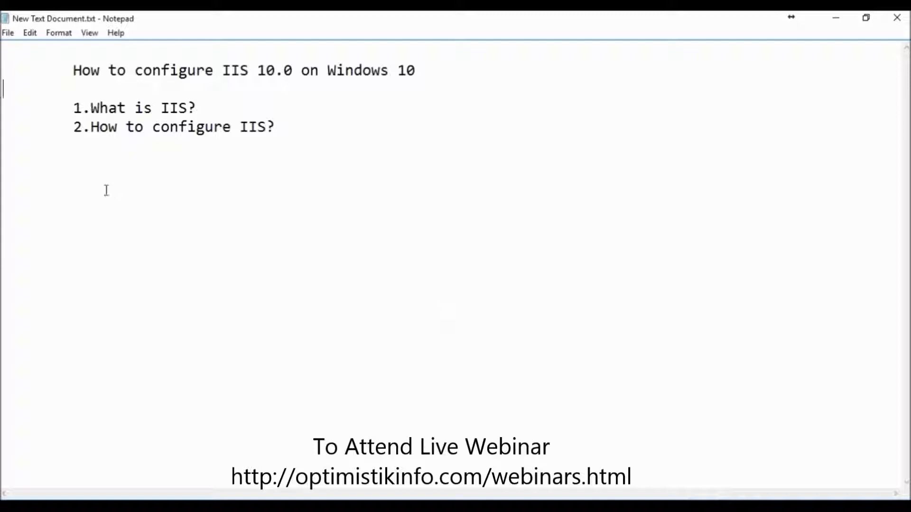
Add the line "What is Web Server?" below the two numbered questions in the text document
left_click(102, 169)
type("What is Web Se")
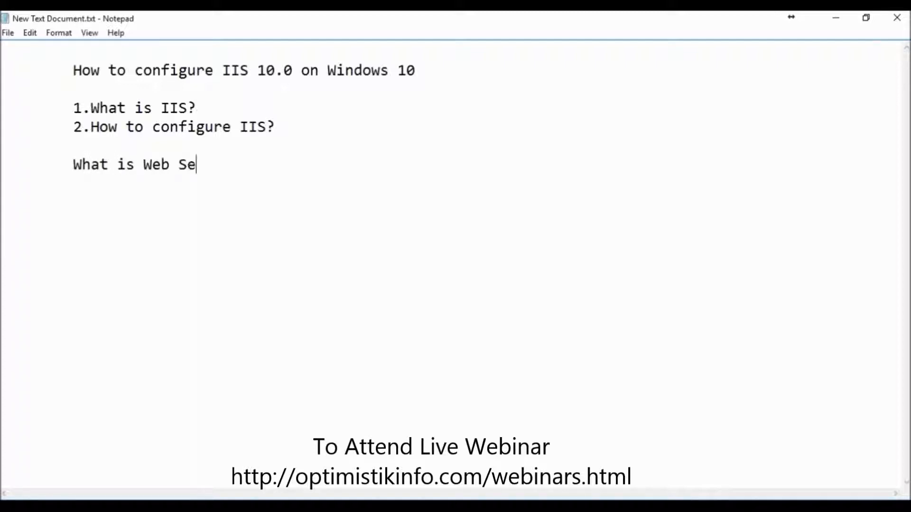
type("rver?")
left_click(901, 47)
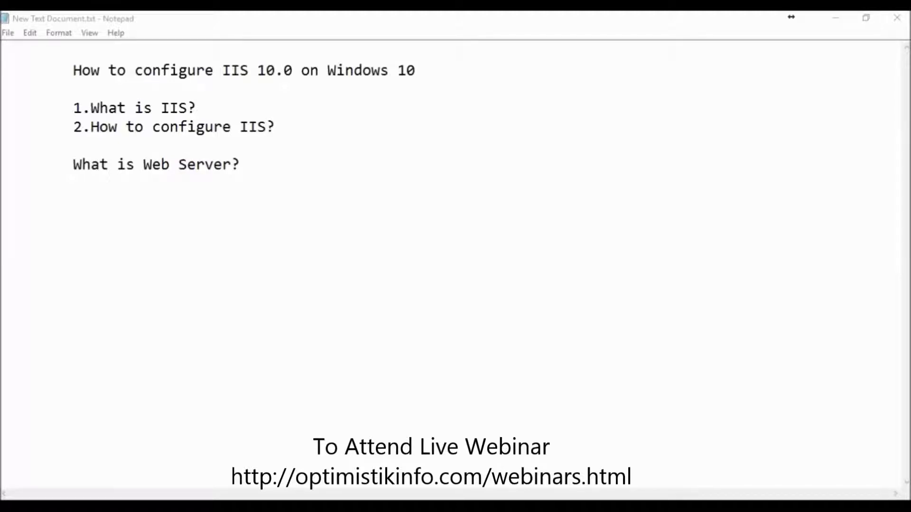
Open the Windows Features dialog for turning features on or off from the Programs category of Control Panel
key("super")
type("control panel")
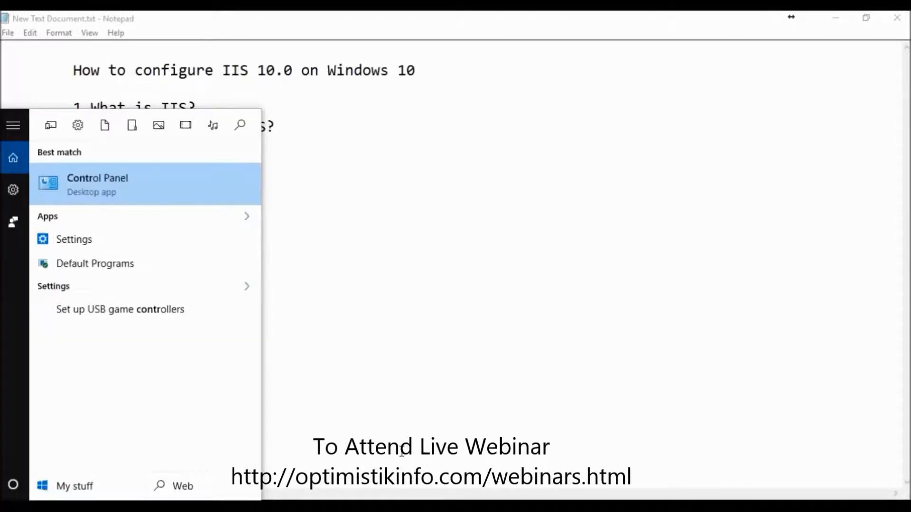
left_click(85, 192)
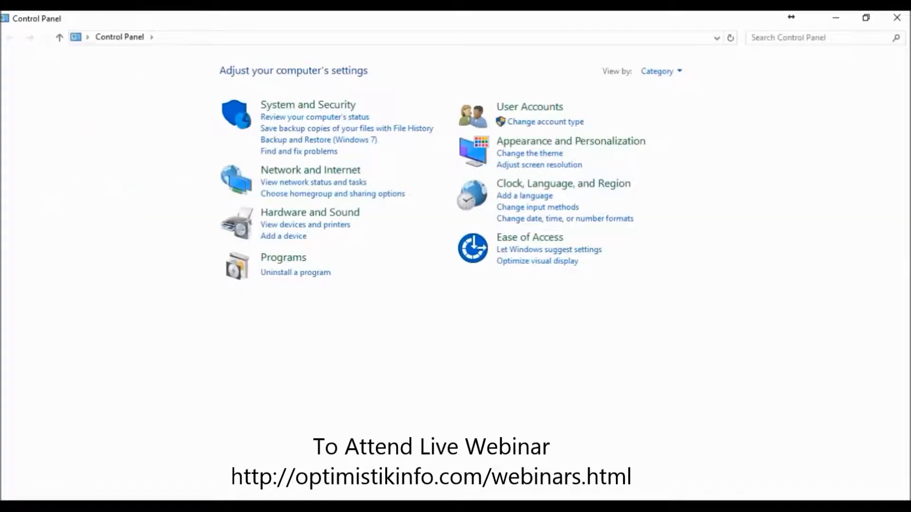
left_click(289, 263)
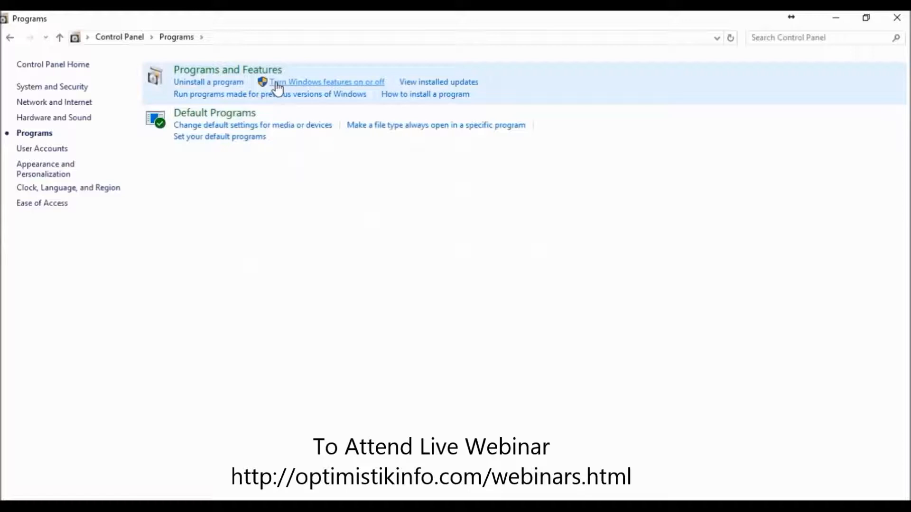
left_click(359, 87)
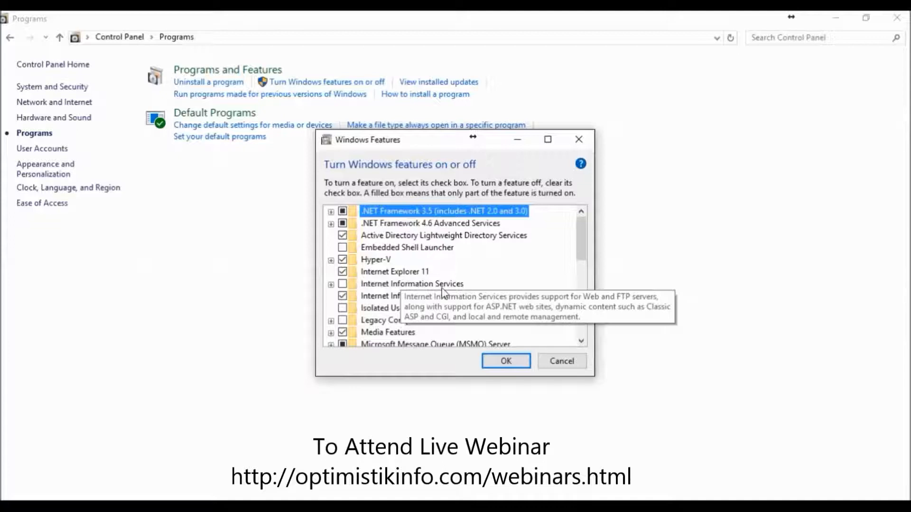
Enable FTP Server with FTP Extensibility and FTP Service under Internet Information Services
left_click(332, 285)
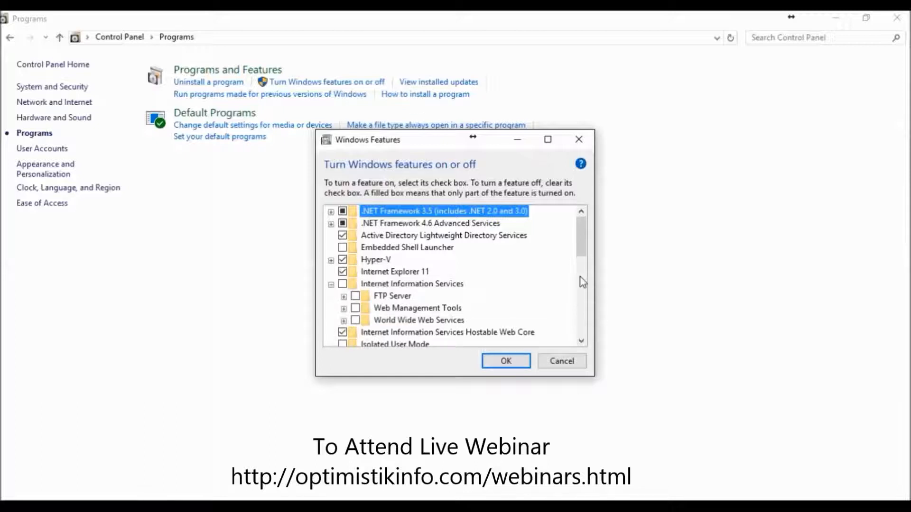
left_click(581, 341)
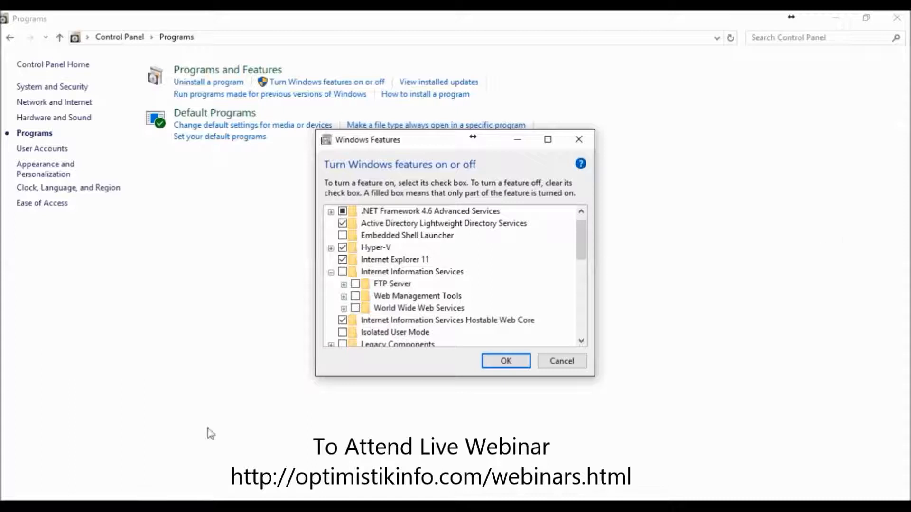
left_click(343, 284)
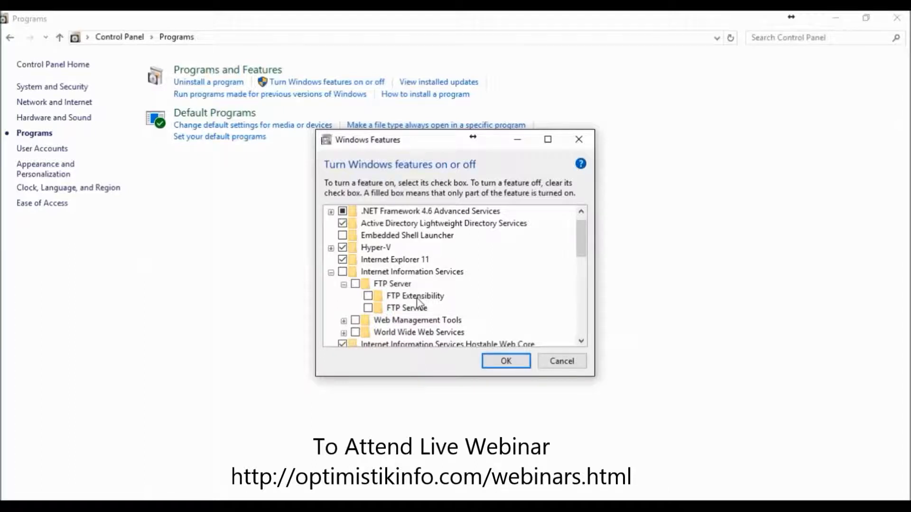
left_click(368, 297)
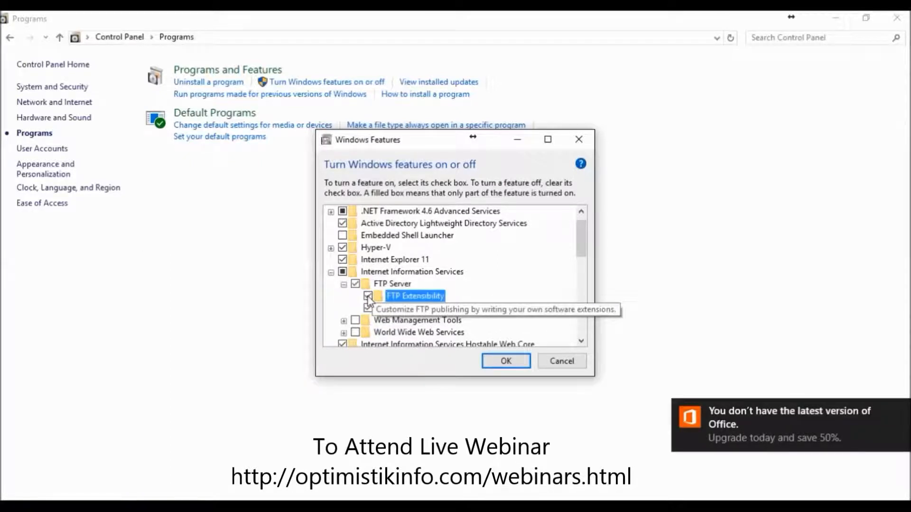
left_click(344, 284)
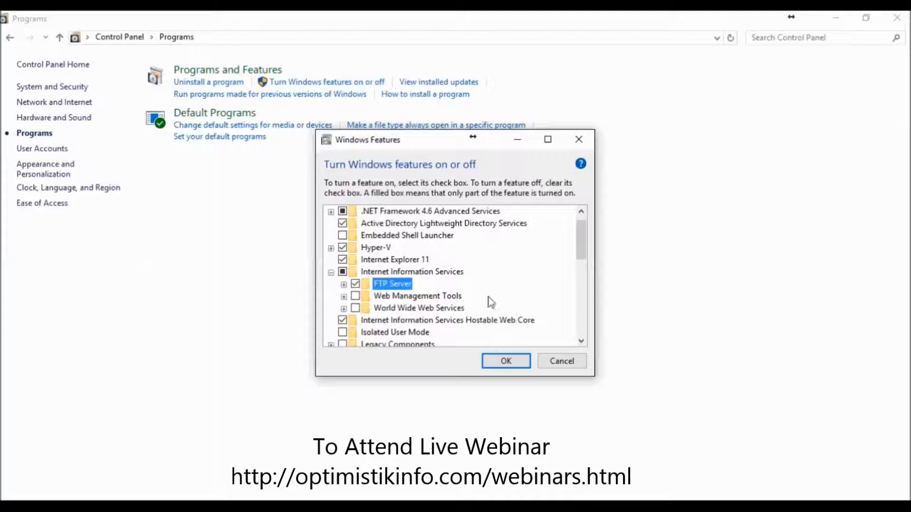
Enable all IIS 6 Management Compatibility components under Web Management Tools, including IIS 6 Management Console and IIS 6 Scripting Tools
left_click(344, 297)
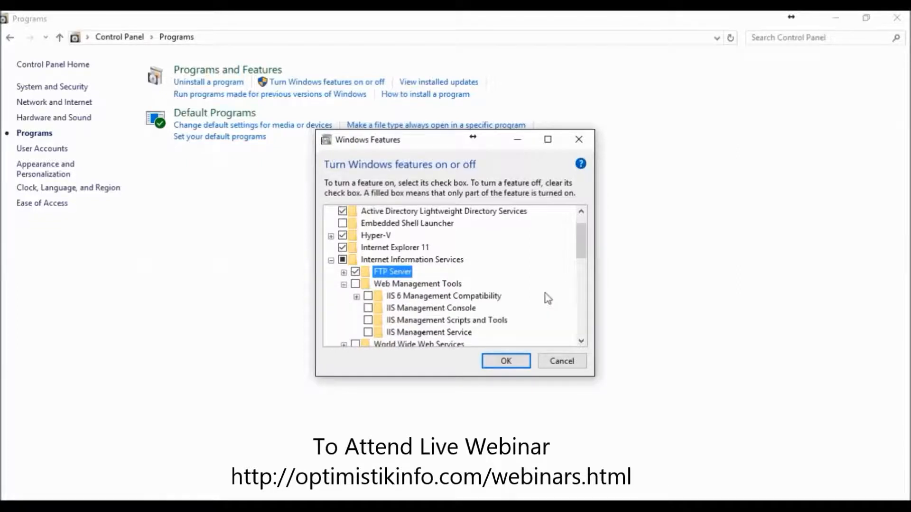
scroll(548, 298, "down", 1)
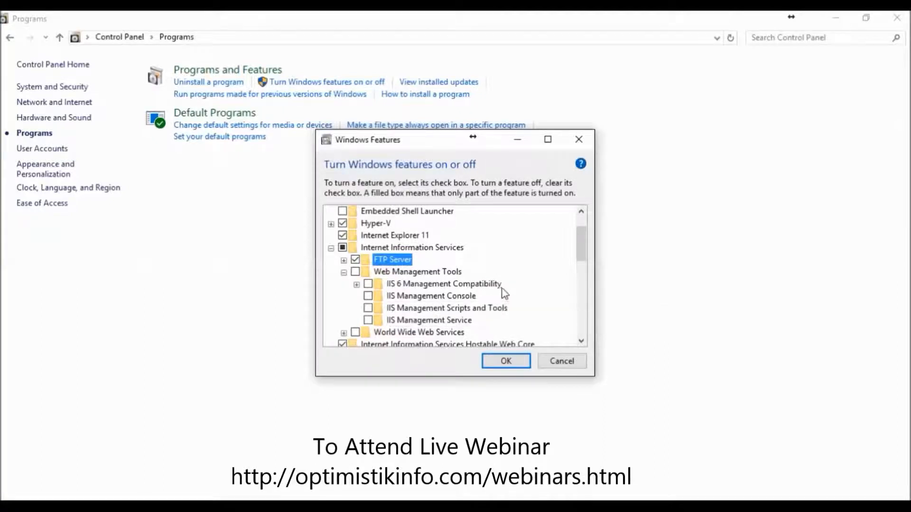
left_click(356, 285)
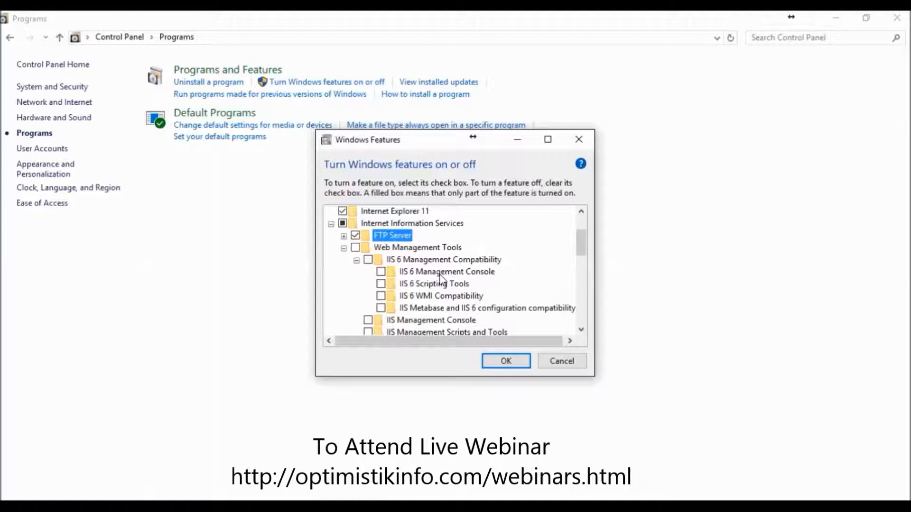
left_click(381, 272)
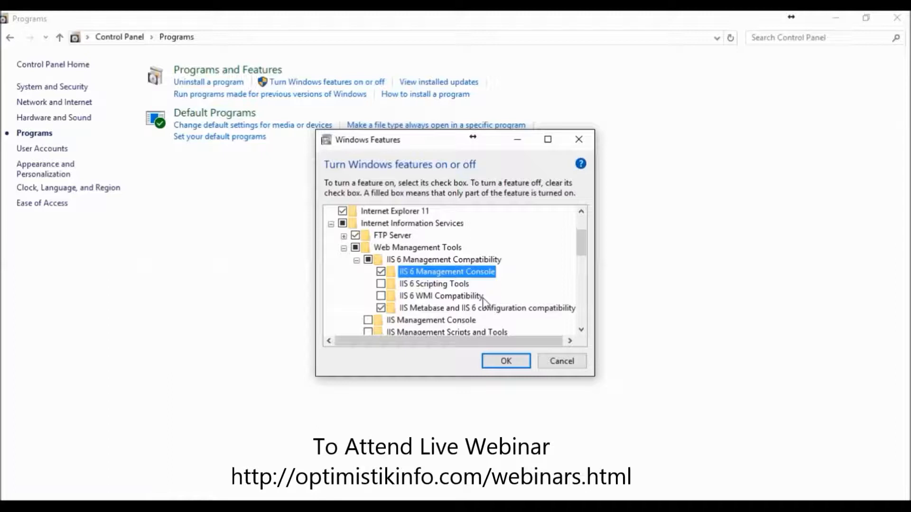
left_click(380, 284)
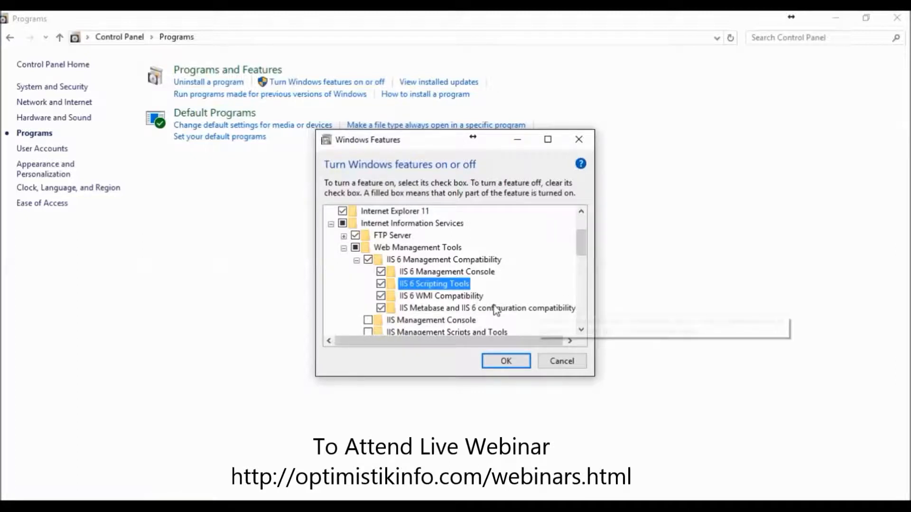
left_click(357, 261)
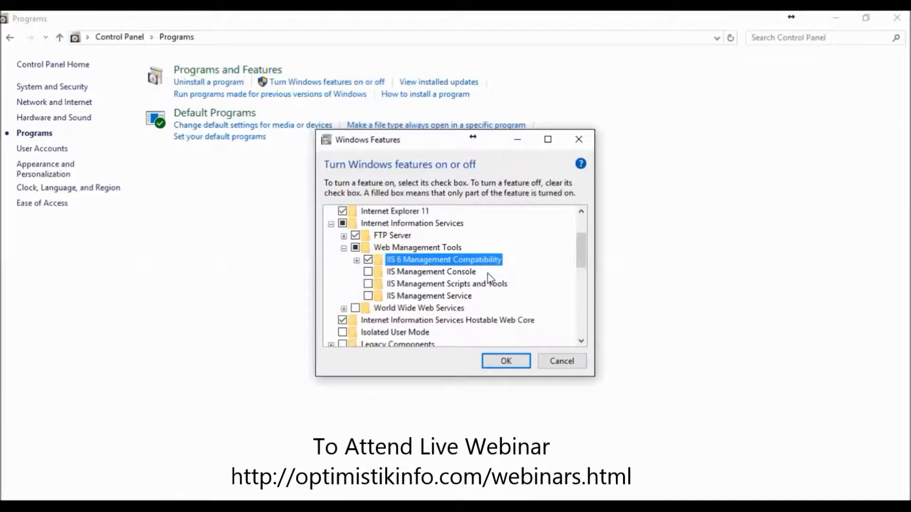
Enable IIS Management Console, IIS Management Scripts and Tools, and IIS Management Service under Web Management Tools
left_click(369, 273)
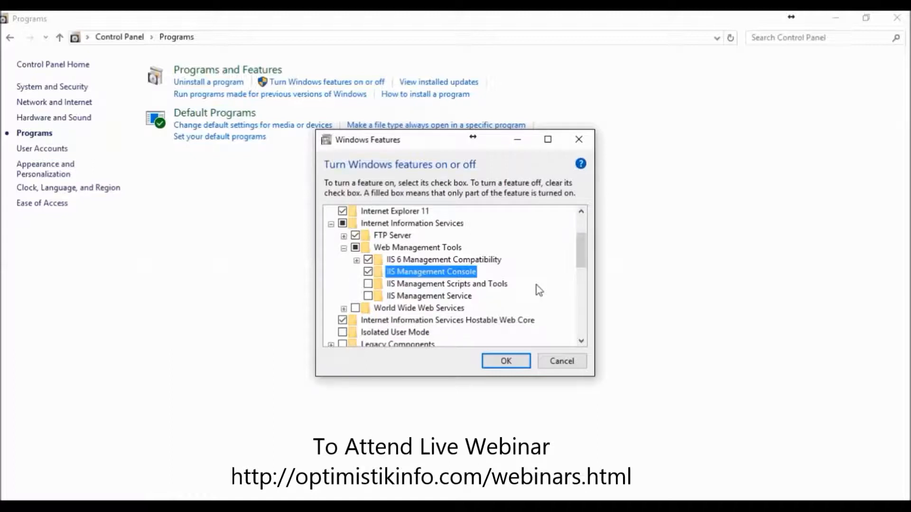
left_click(368, 284)
left_click(368, 296)
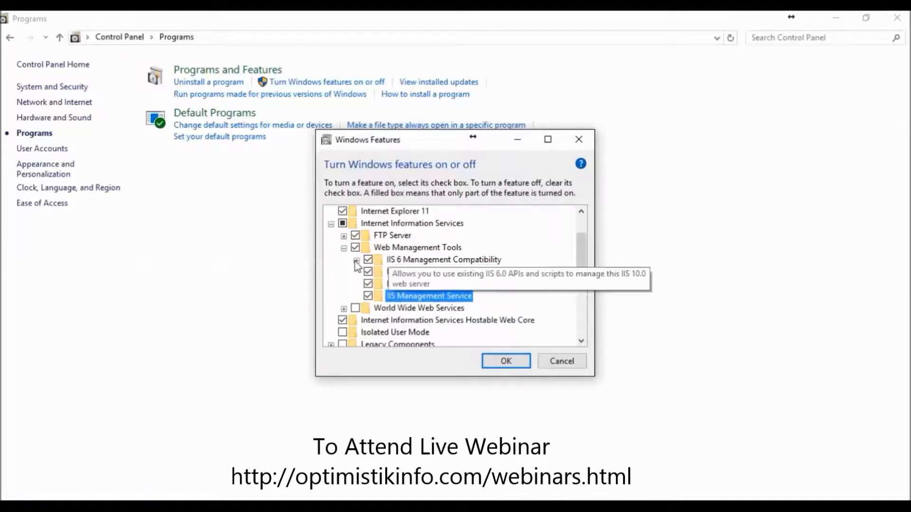
left_click(343, 248)
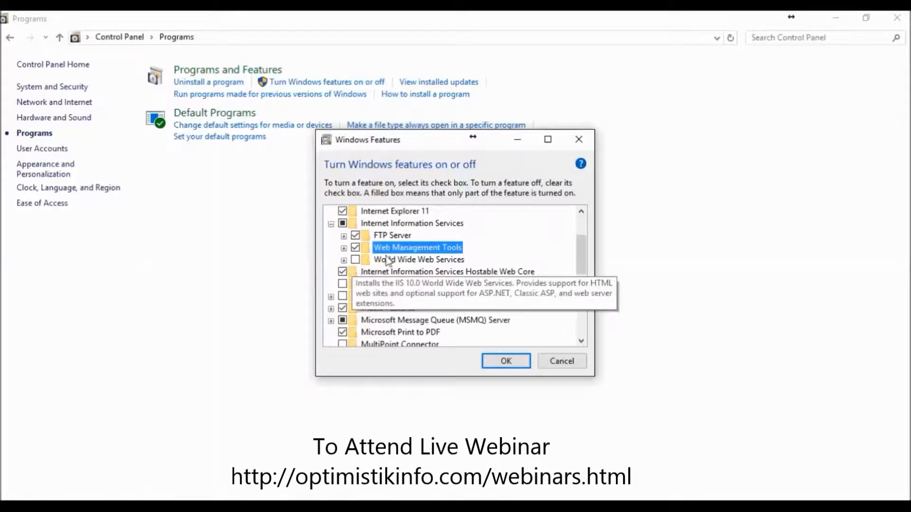
Enable ISAPI Filters, .NET Extensibility 3.5 and 4.6, and Application Initialization under World Wide Web Services' Application Development Features
left_click(344, 260)
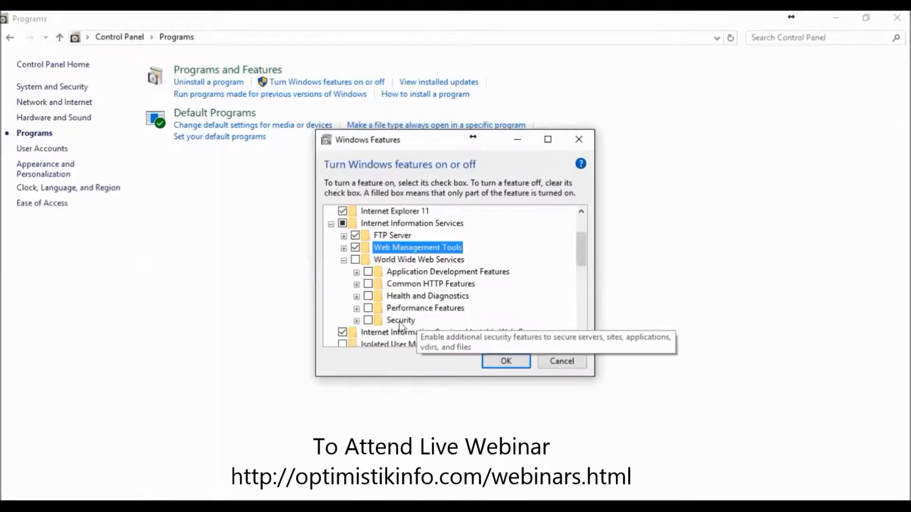
left_click(357, 272)
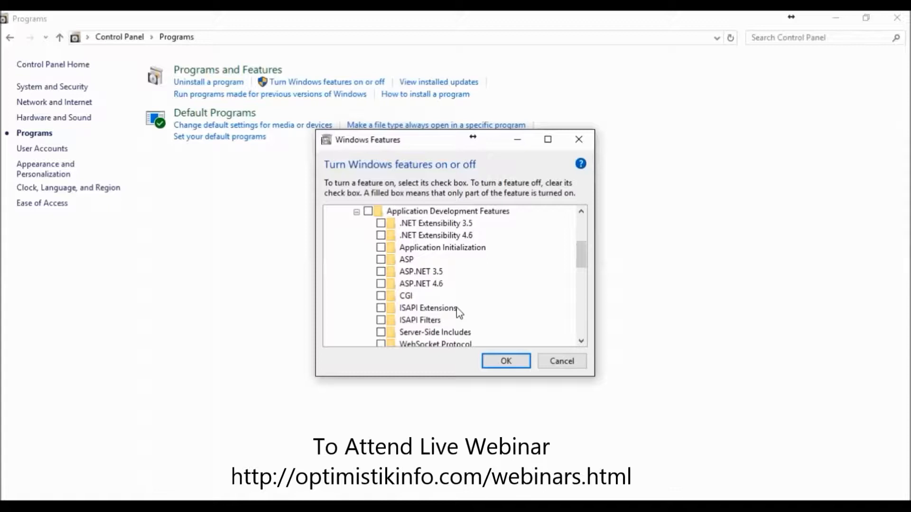
left_click(381, 320)
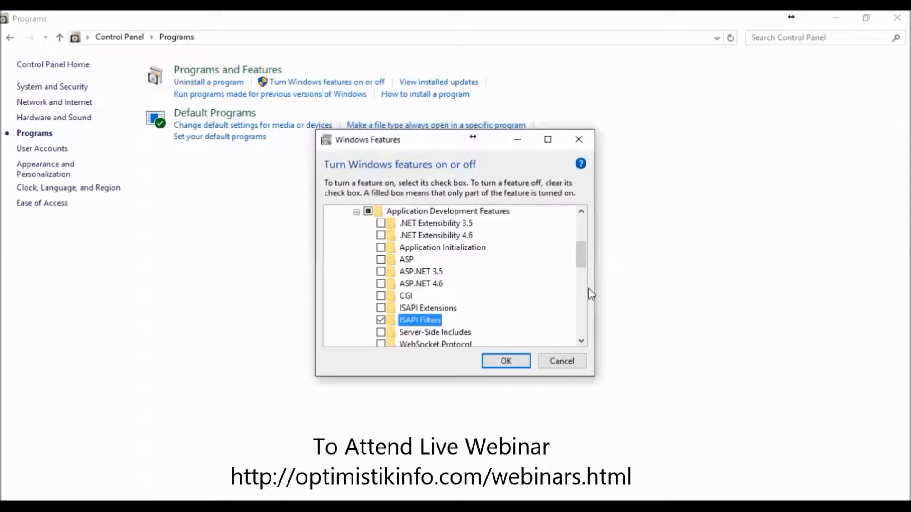
left_click(386, 333)
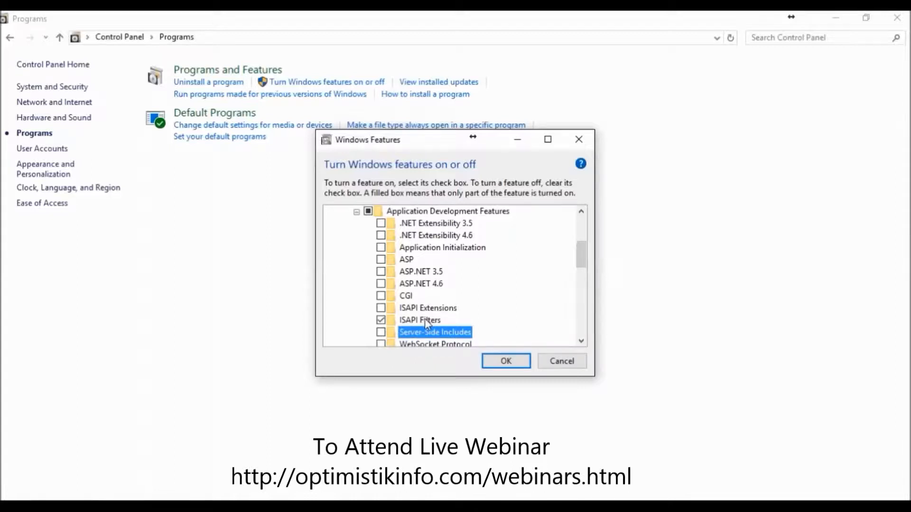
left_click(380, 224)
left_click(381, 236)
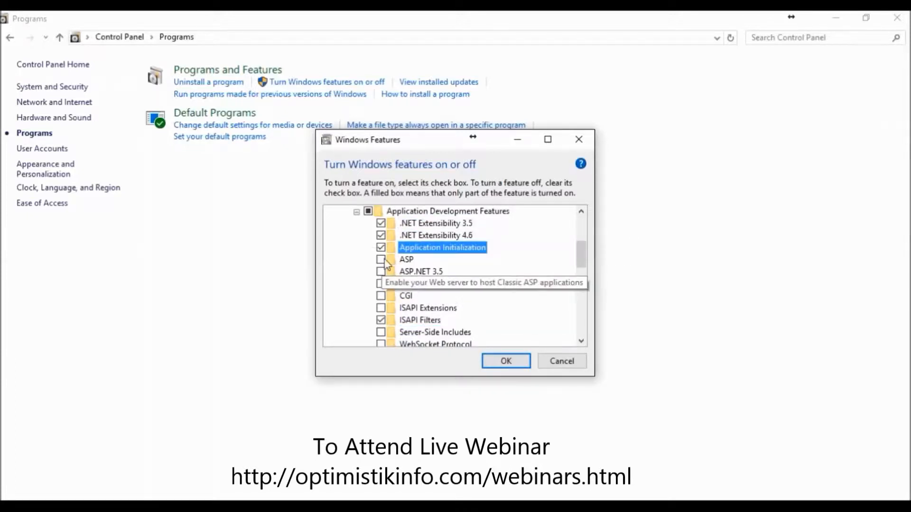
Enable ASP, ASP.NET 3.5, ASP.NET 4.6, CGI, Server-Side Includes and WebSocket Protocol, then collapse Application Development Features
left_click(380, 260)
left_click(380, 272)
left_click(381, 283)
left_click(381, 296)
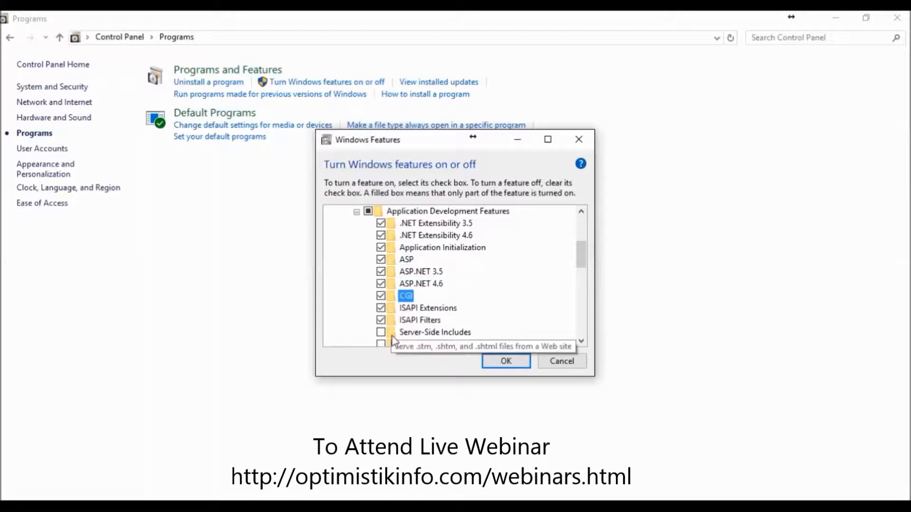
left_click(381, 333)
left_click(382, 343)
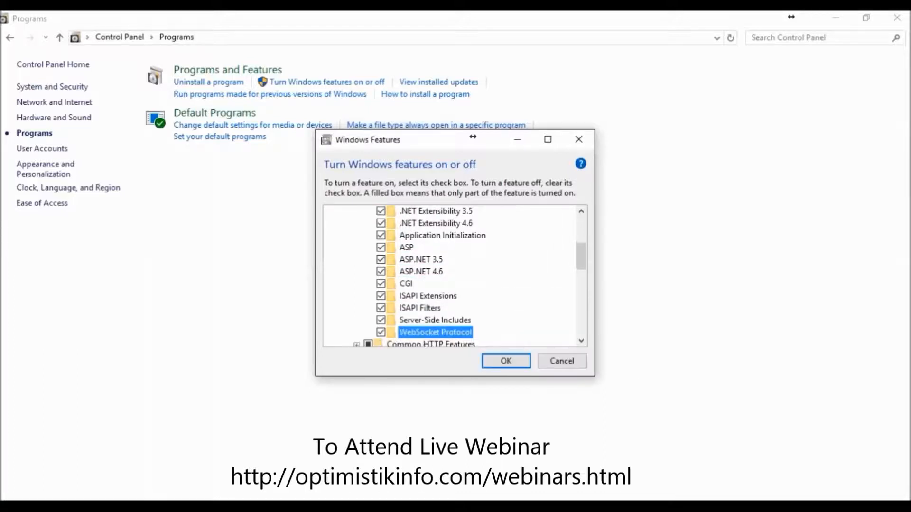
left_click(581, 341)
left_click_drag(581, 264, 581, 235)
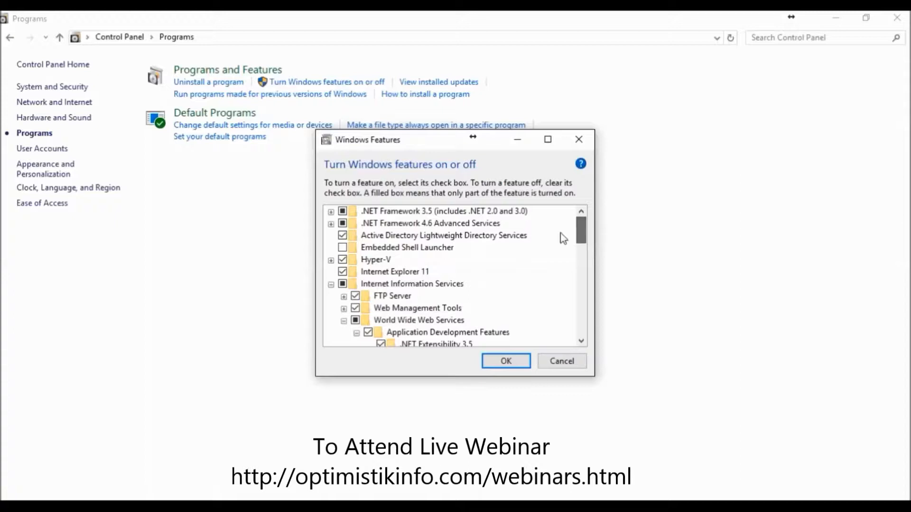
left_click(357, 334)
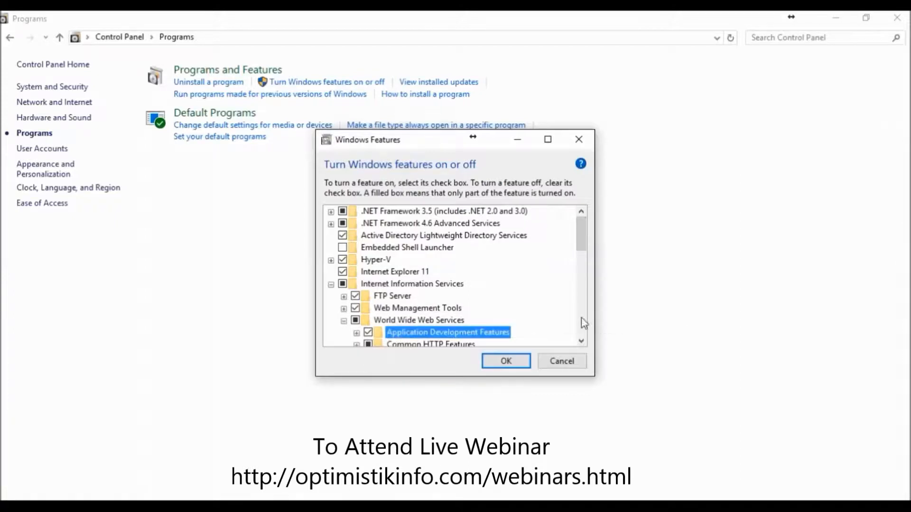
Enable Directory Browsing and HTTP Errors under World Wide Web Services' Common HTTP Features
left_click(581, 342)
left_click(581, 341)
left_click(580, 341)
left_click(581, 341)
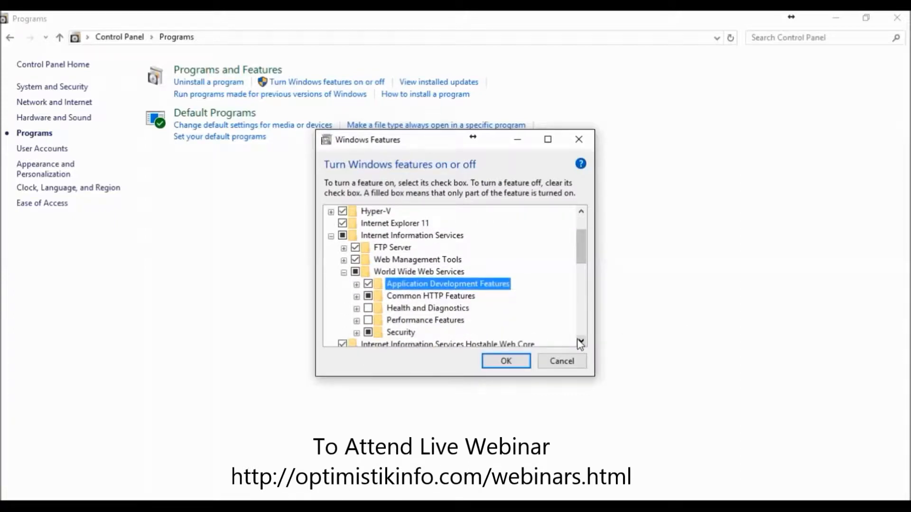
left_click(581, 342)
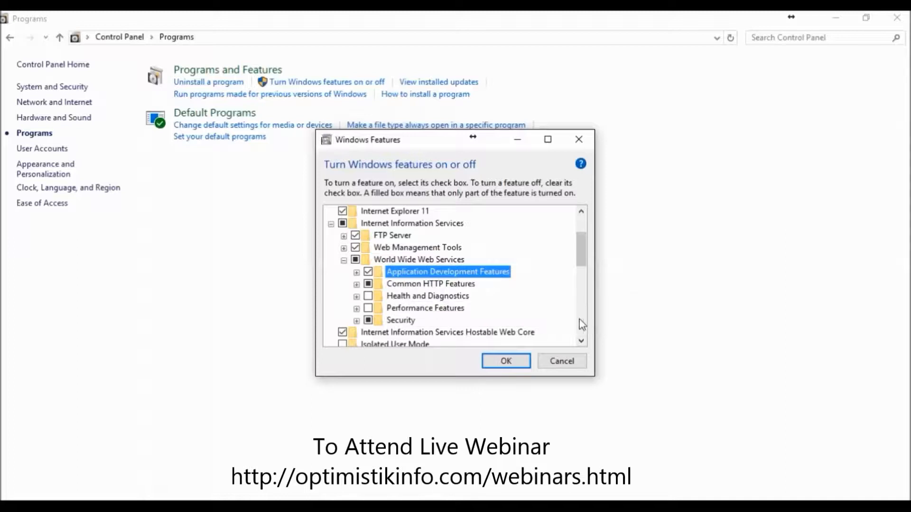
left_click(357, 284)
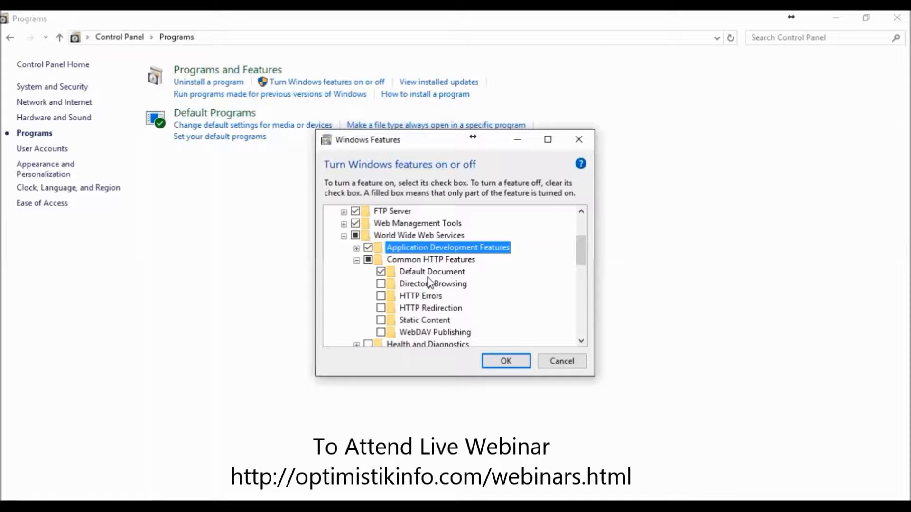
left_click(381, 284)
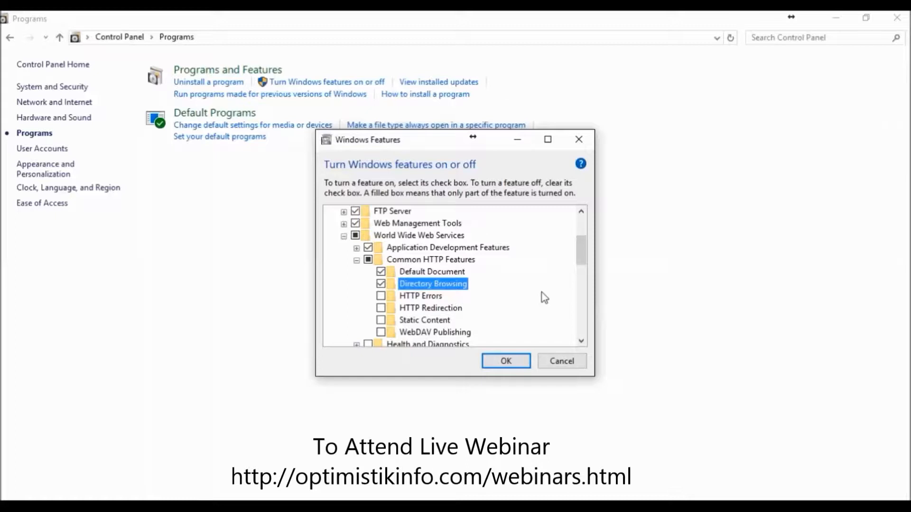
left_click(380, 296)
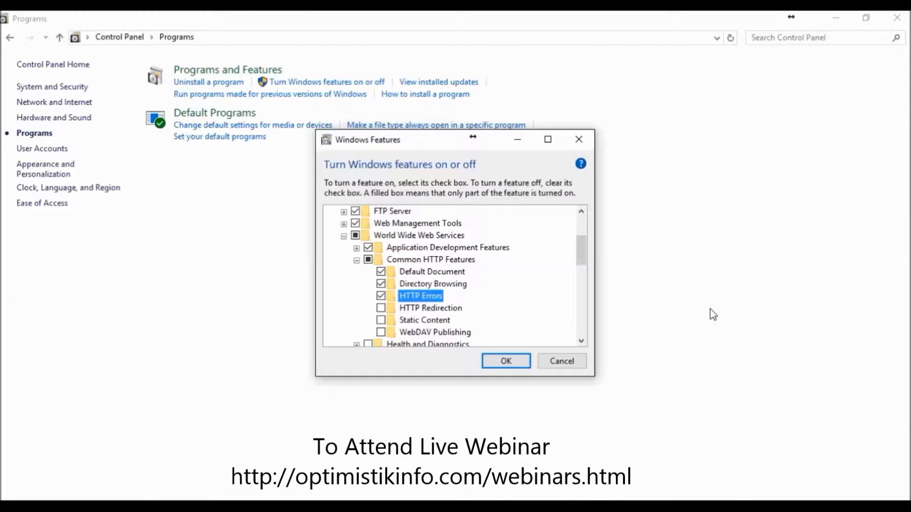
Enable WebDAV Publishing, Static Content and HTTP Redirection, then collapse Common HTTP Features
left_click(423, 307)
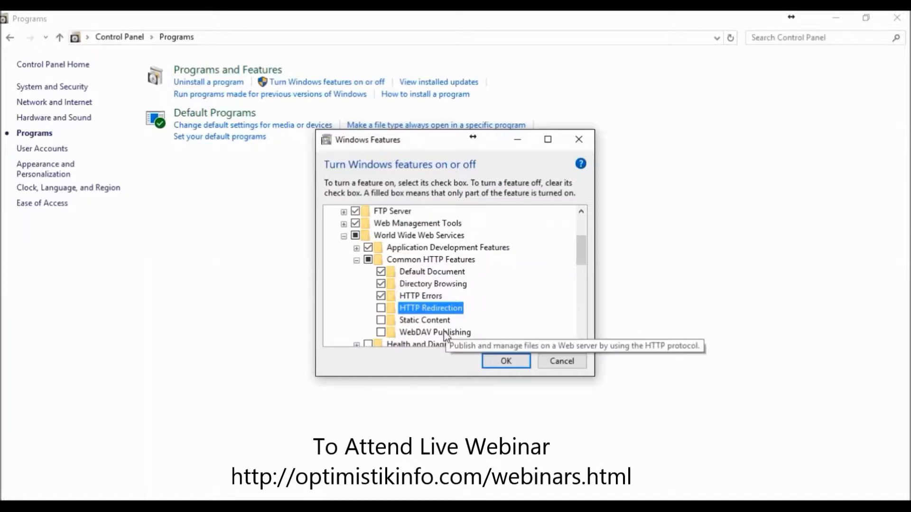
left_click(422, 321)
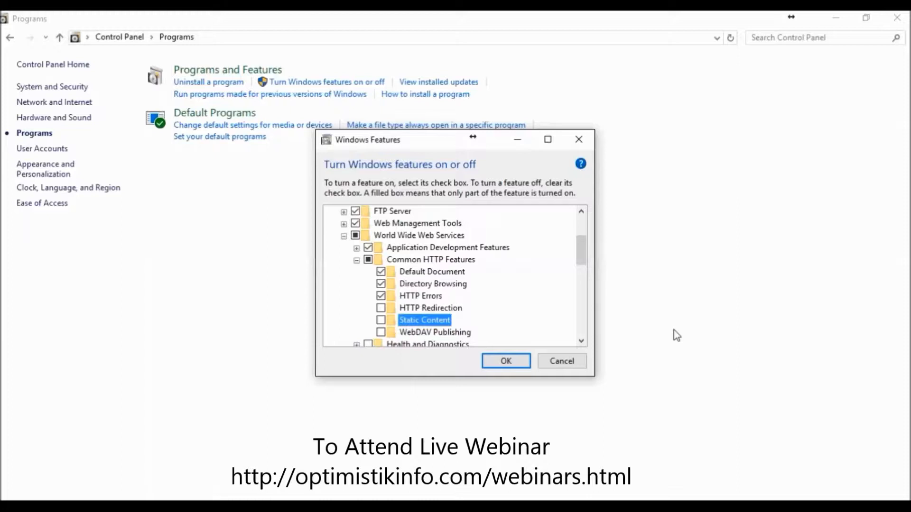
left_click(392, 335)
left_click(382, 332)
left_click(381, 320)
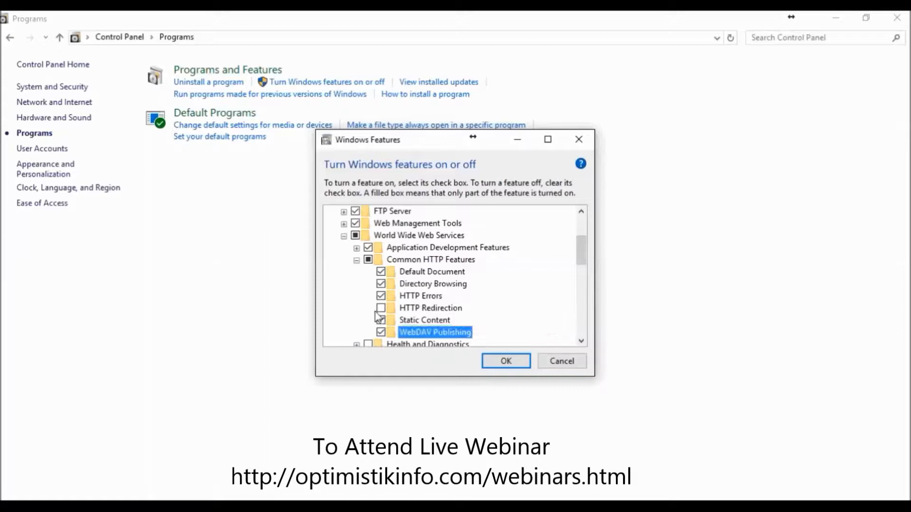
left_click(380, 309)
left_click(508, 332)
left_click(355, 259)
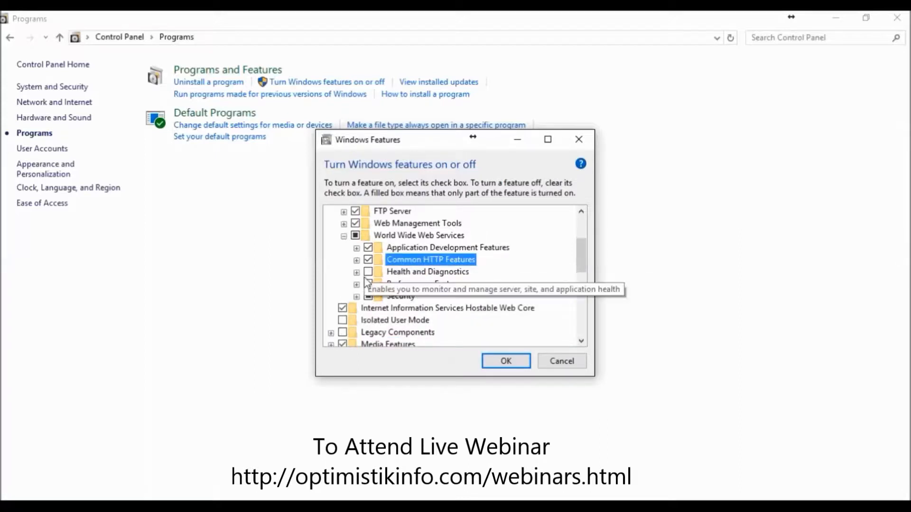
Enable Health and Diagnostics with Custom Logging, HTTP Logging, Logging Tools, ODBC Logging, Request Monitor and Tracing, then collapse the group
left_click(400, 273)
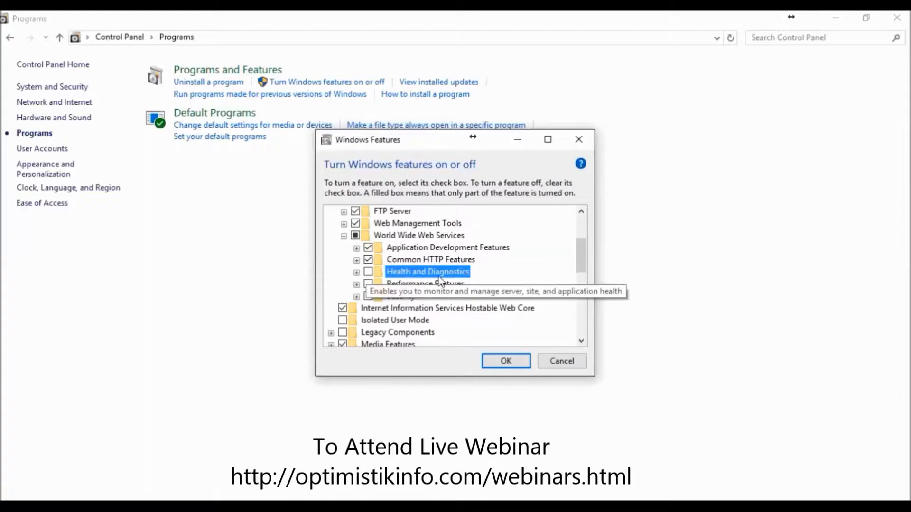
left_click(368, 272)
left_click(356, 272)
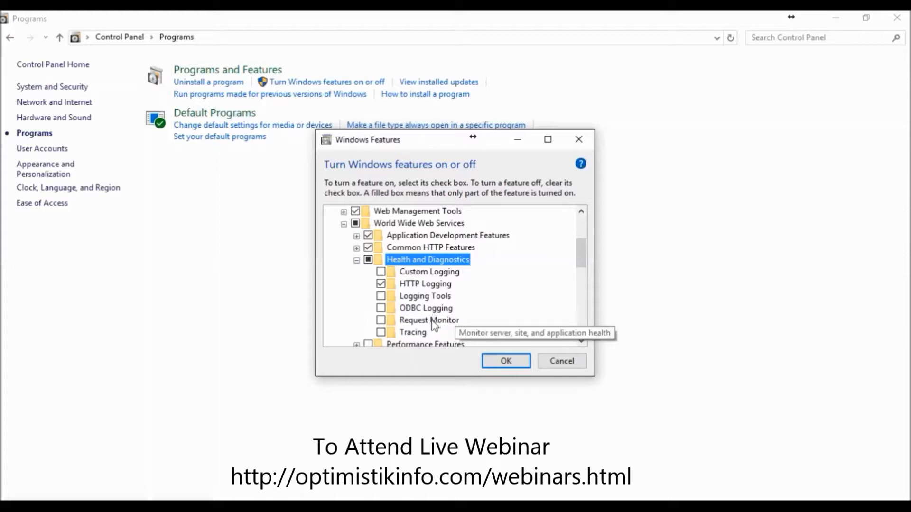
left_click(356, 260)
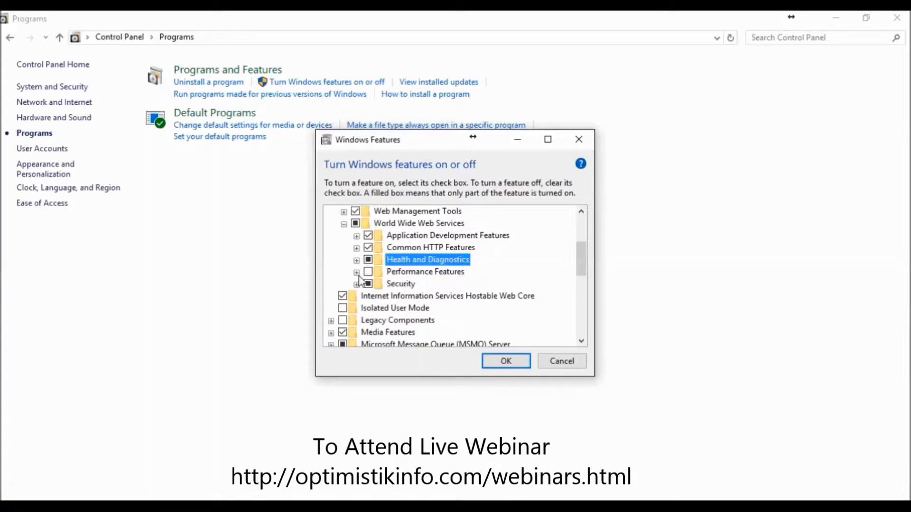
left_click(357, 261)
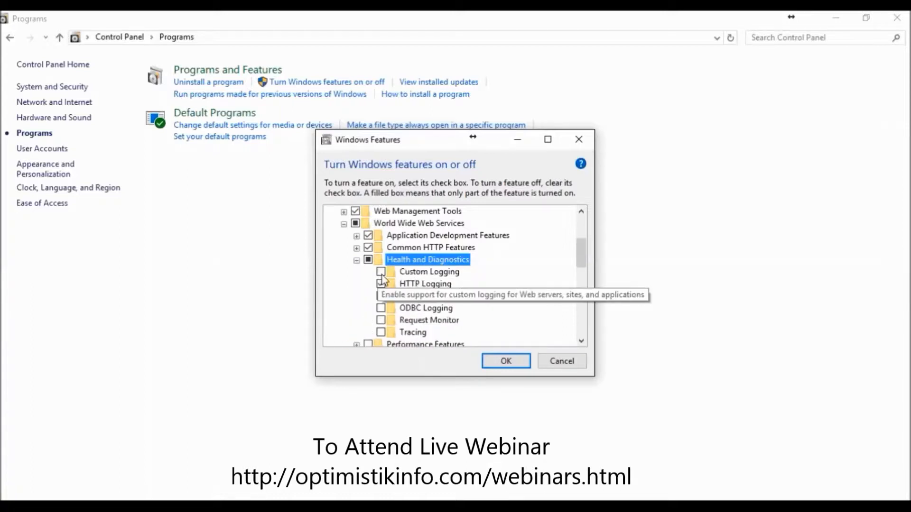
left_click(381, 272)
left_click(381, 296)
left_click(381, 308)
left_click(381, 320)
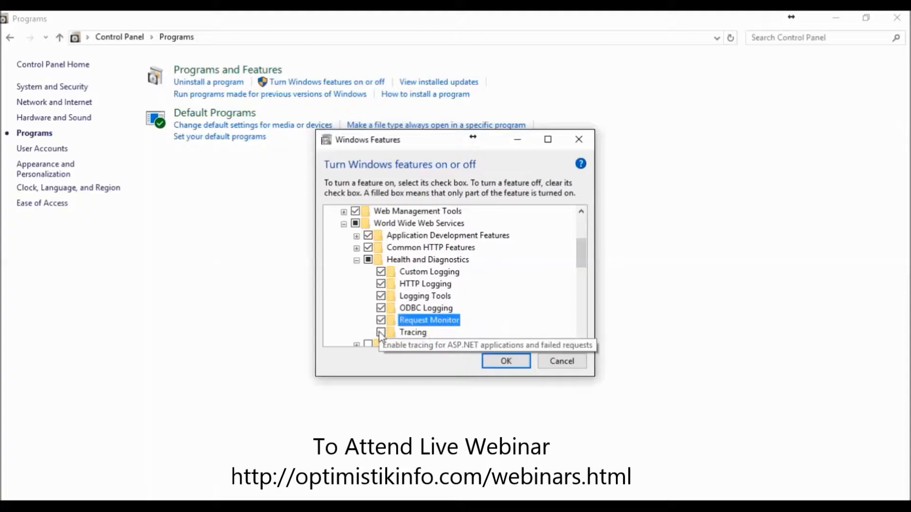
left_click(381, 332)
left_click(357, 260)
Enable Dynamic Content Compression and Static Content Compression under Performance Features, then collapse the group
left_click(357, 273)
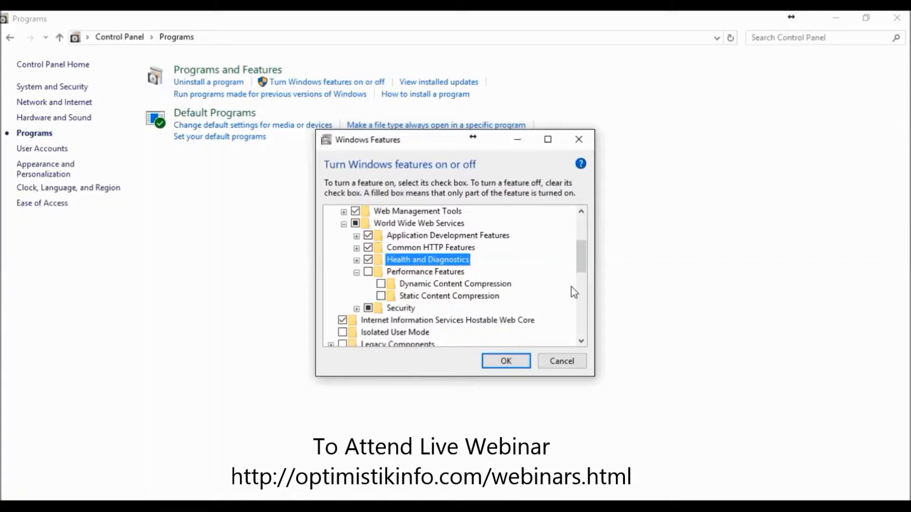
left_click(368, 272)
left_click(380, 284)
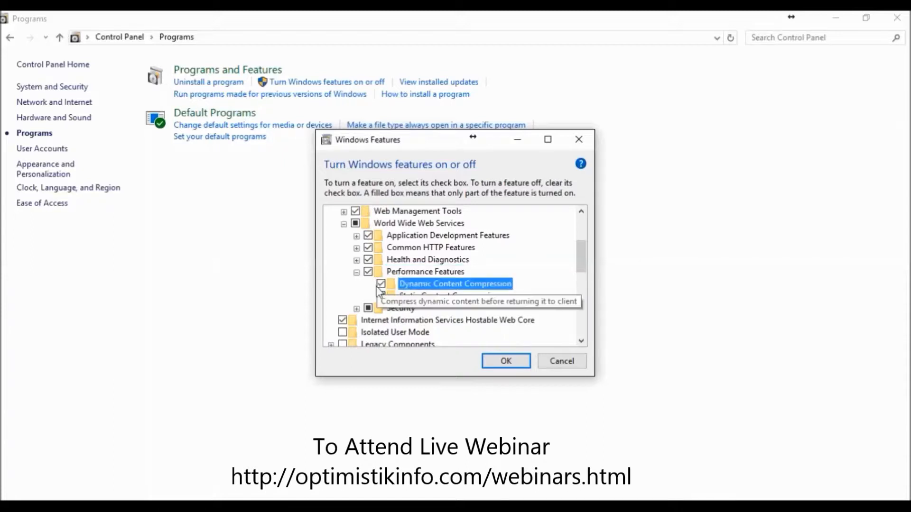
left_click(356, 272)
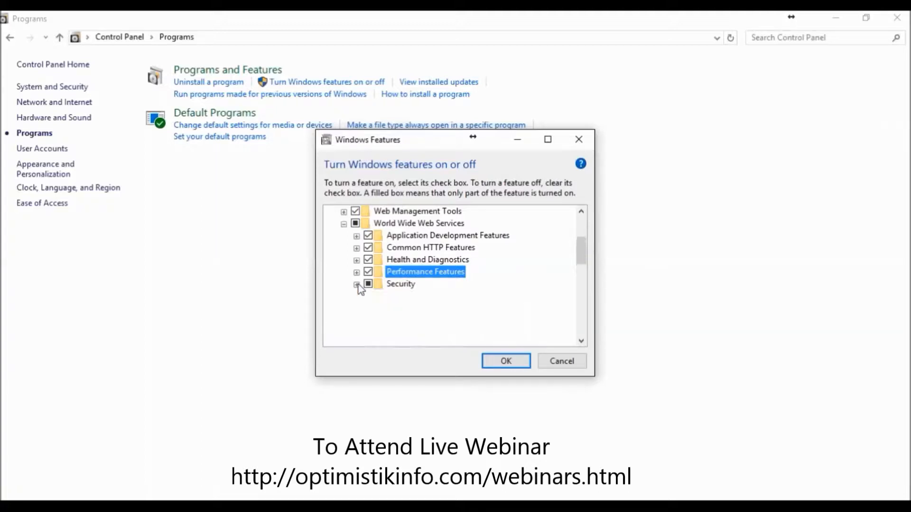
Enable Basic Authentication, Centralized SSL Certificate Support, Client Certificate Mapping Authentication and Digest Authentication under World Wide Web Services' Security
left_click(357, 284)
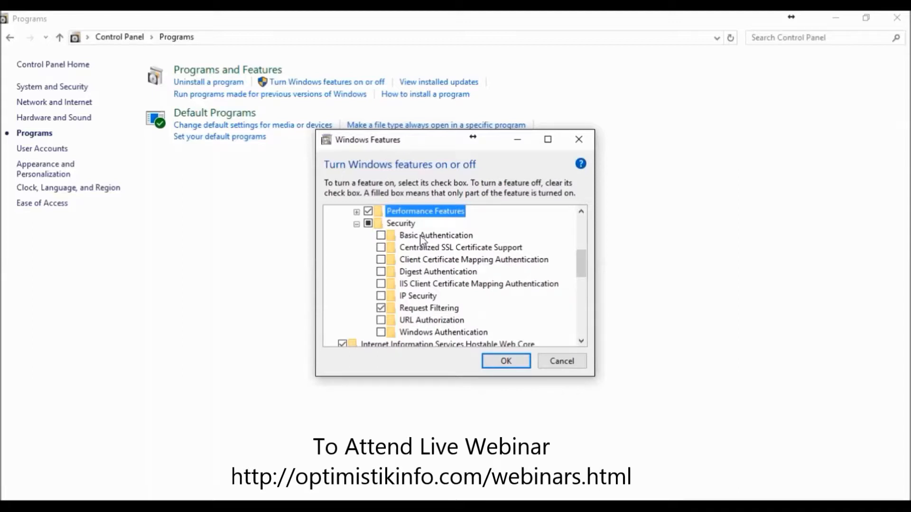
left_click(381, 236)
left_click(381, 248)
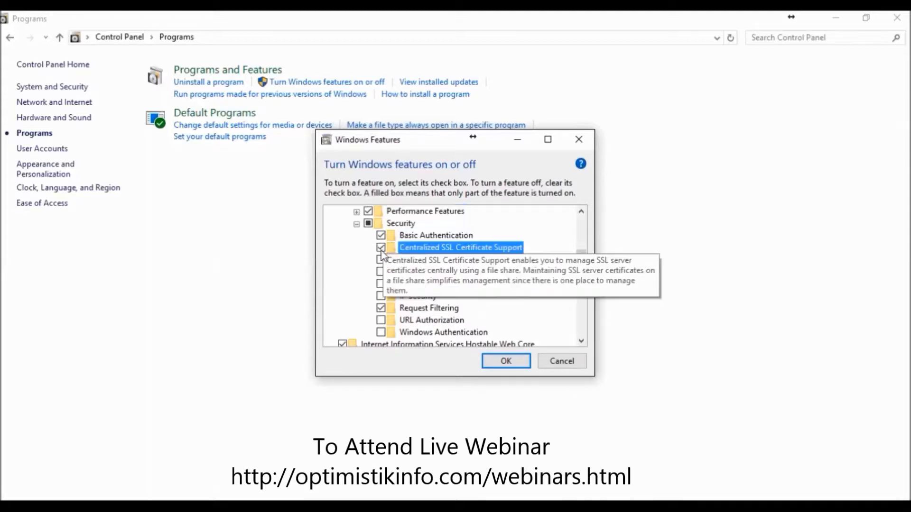
left_click(381, 260)
left_click(381, 271)
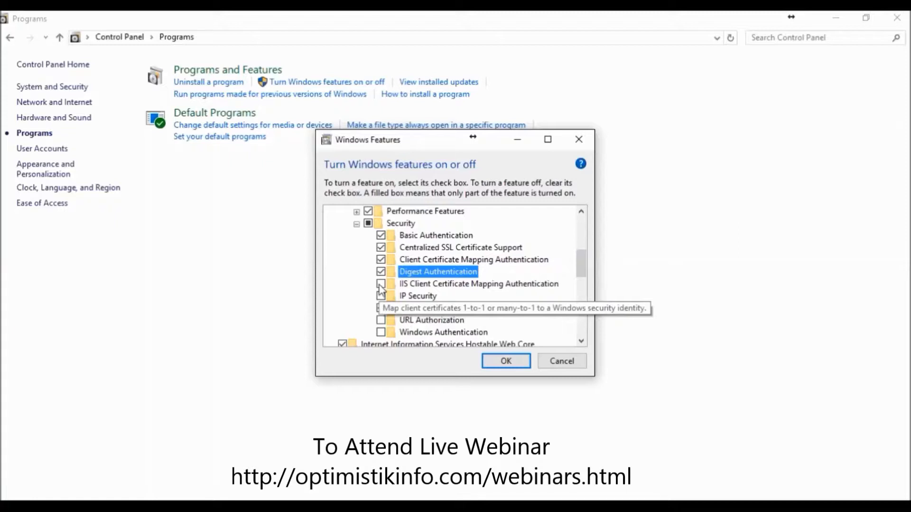
Enable IIS Client Certificate Mapping Authentication, IP Security, URL Authorization and Windows Authentication, then collapse the Security group
left_click(381, 284)
left_click(381, 296)
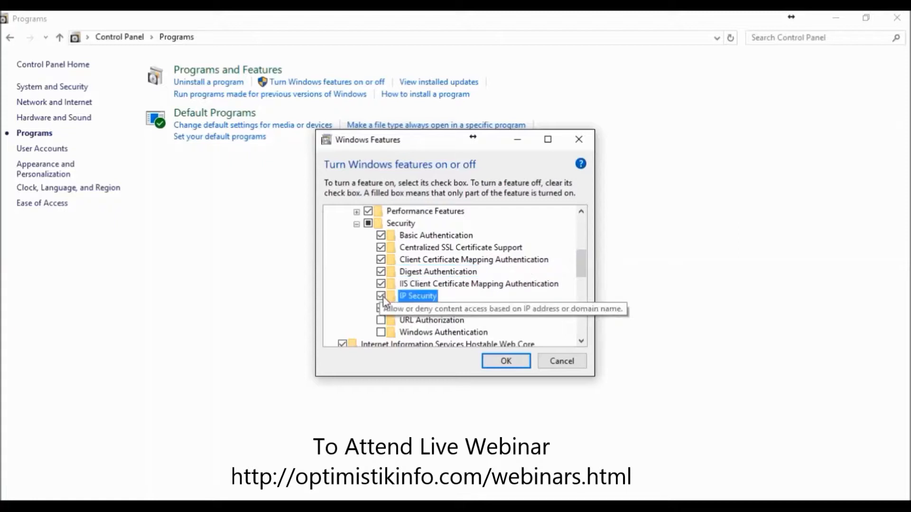
left_click(381, 320)
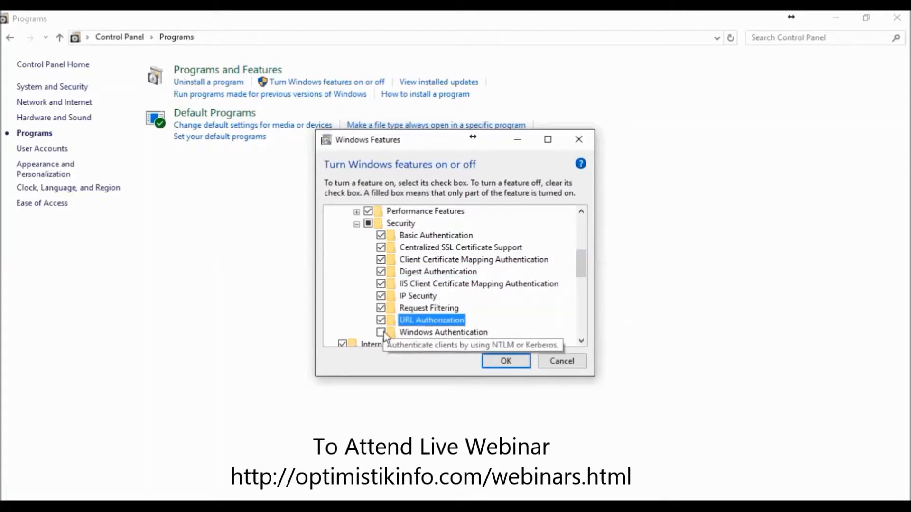
left_click(381, 332)
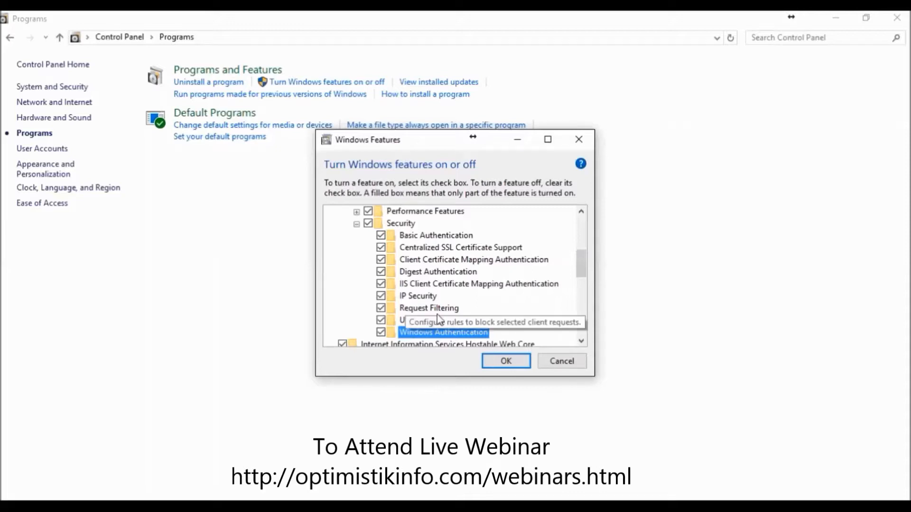
left_click(432, 297)
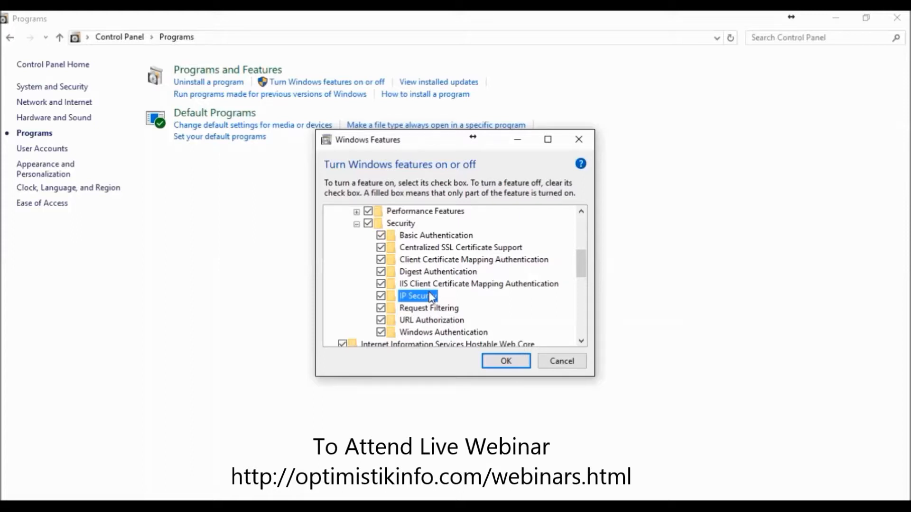
left_click(416, 335)
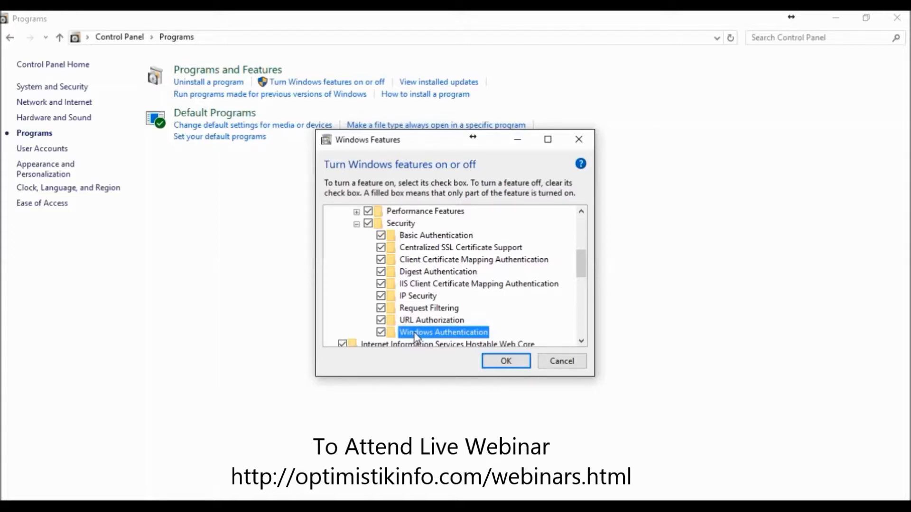
left_click(356, 224)
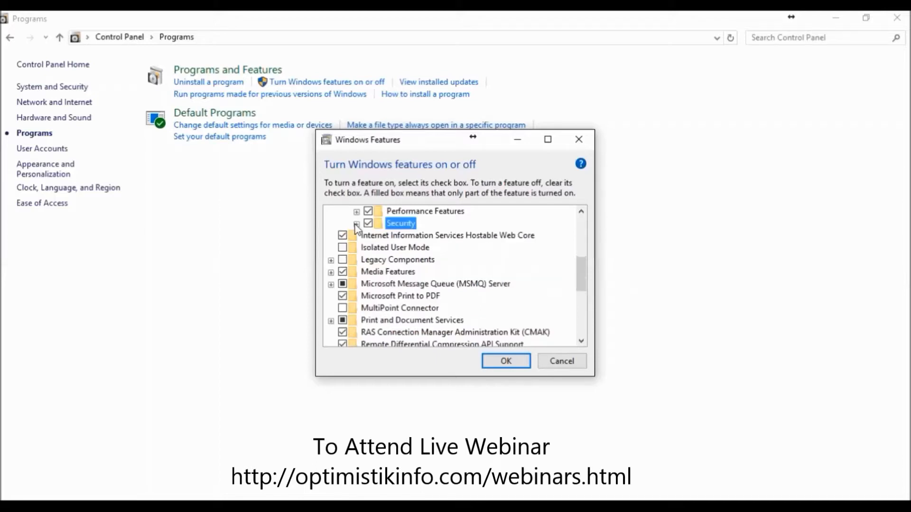
Collapse World Wide Web Services and Internet Information Services, and apply the selected Windows feature changes
left_click_drag(580, 284, 576, 261)
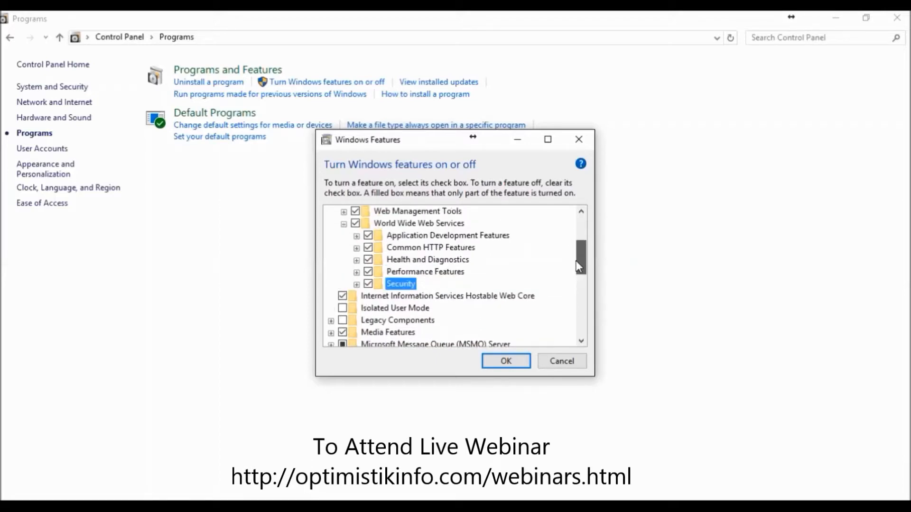
left_click(343, 223)
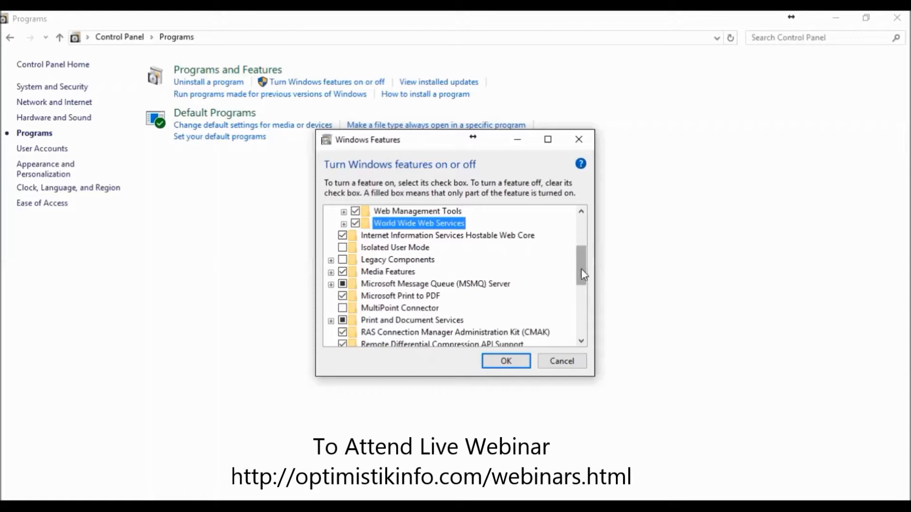
left_click_drag(581, 268, 579, 246)
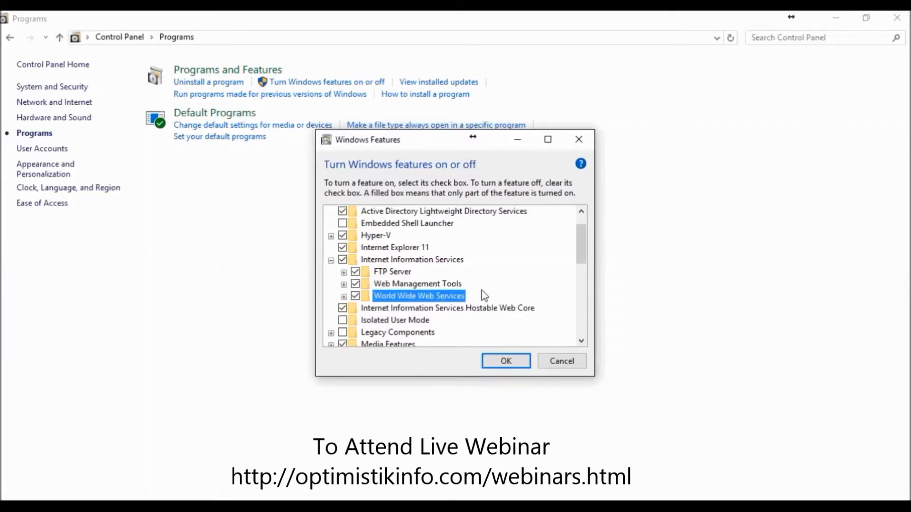
left_click(331, 261)
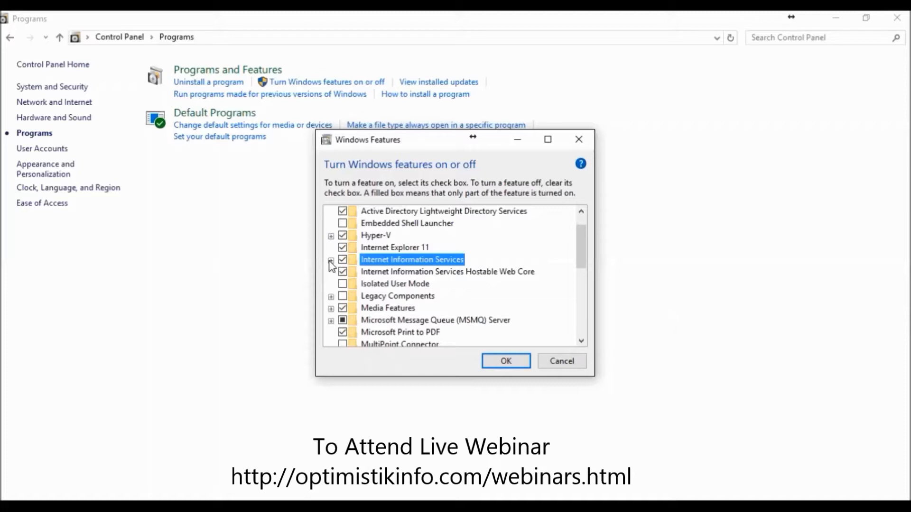
left_click(506, 361)
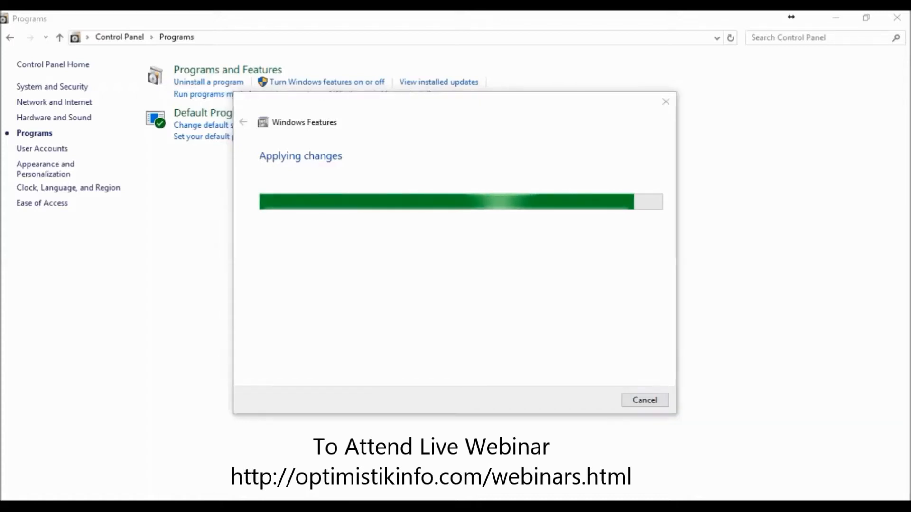
Switch to File Explorer, open Local Disk (C:) and select the inetpub folder
left_click(351, 499)
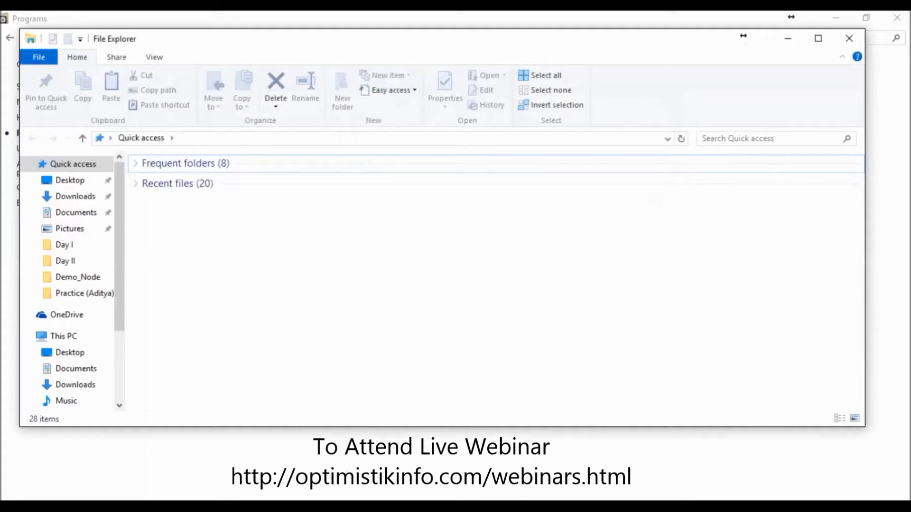
double_click(154, 41)
left_click(49, 315)
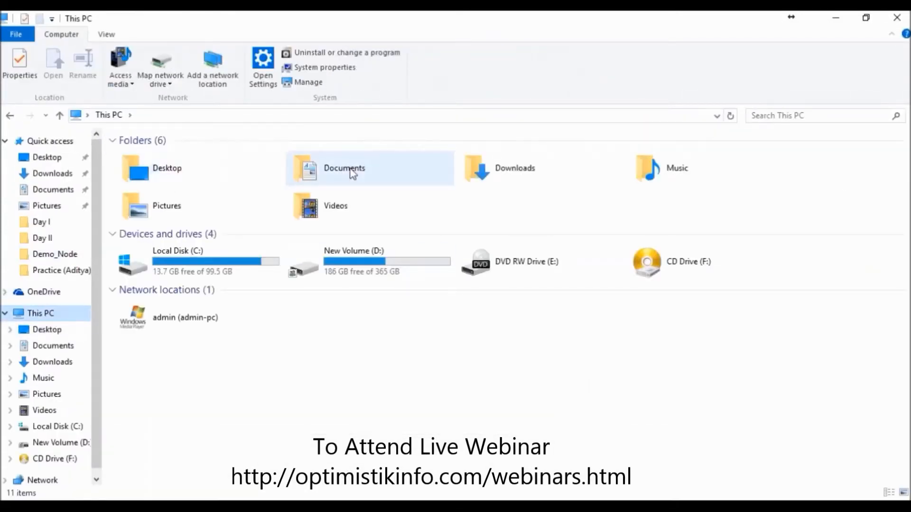
double_click(240, 268)
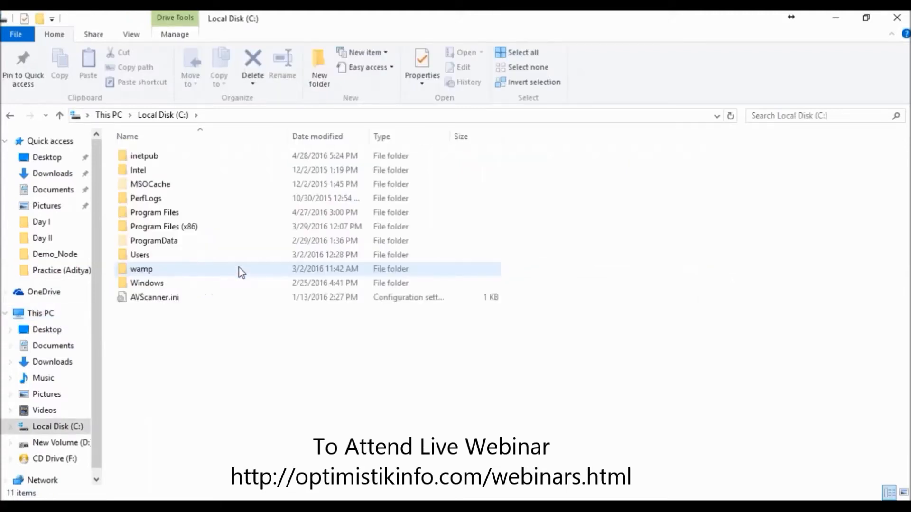
left_click(155, 160)
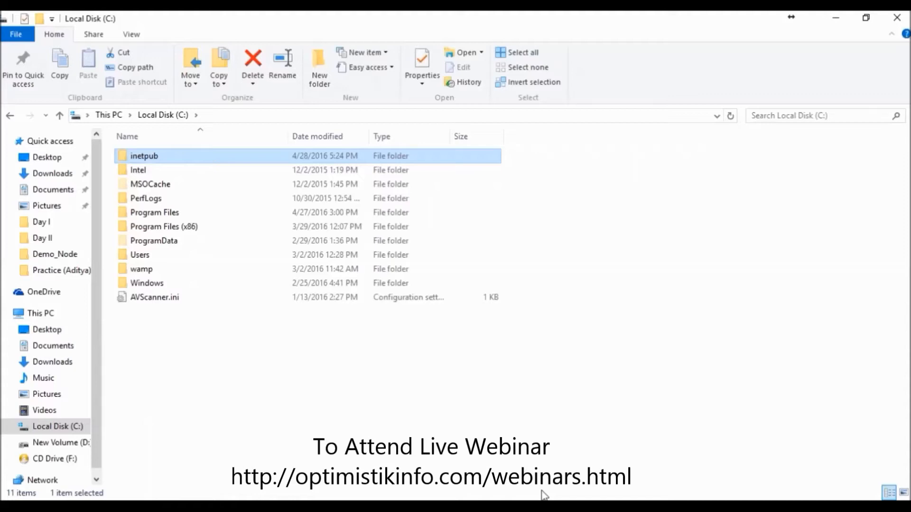
Check the progress of the Windows Features changes, and launch Google Chrome in a maximized window
mouse_move(544, 496)
left_click(633, 473)
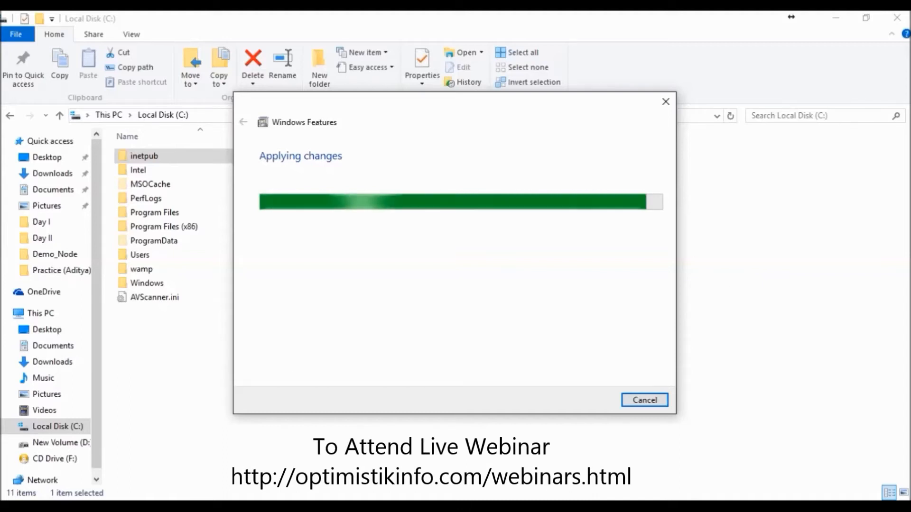
key("super+s")
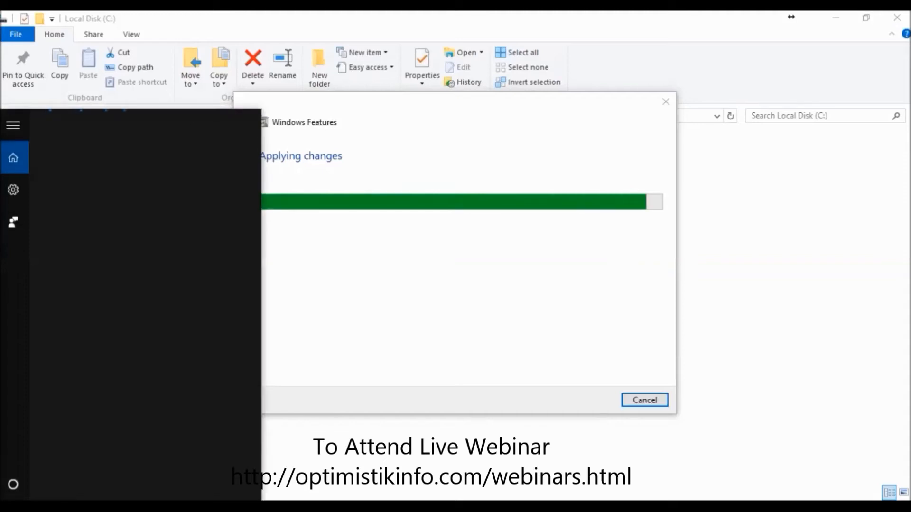
type("google")
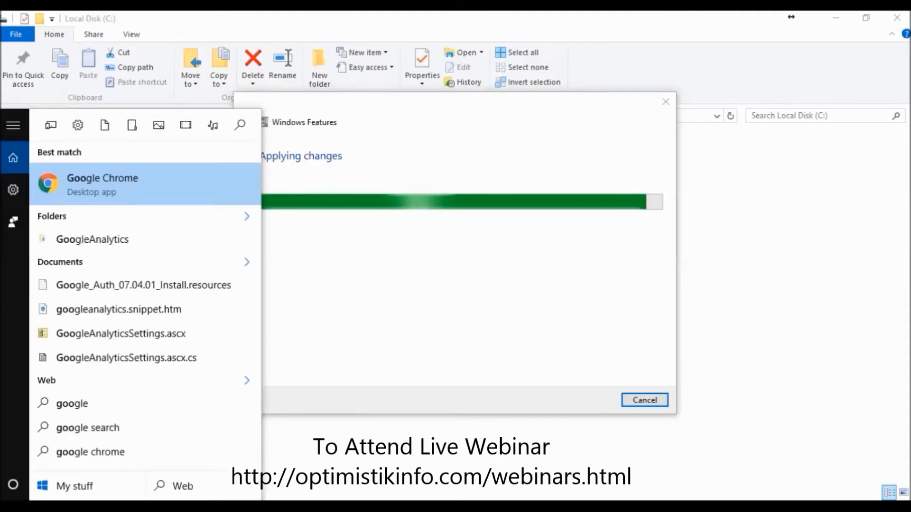
key("Escape")
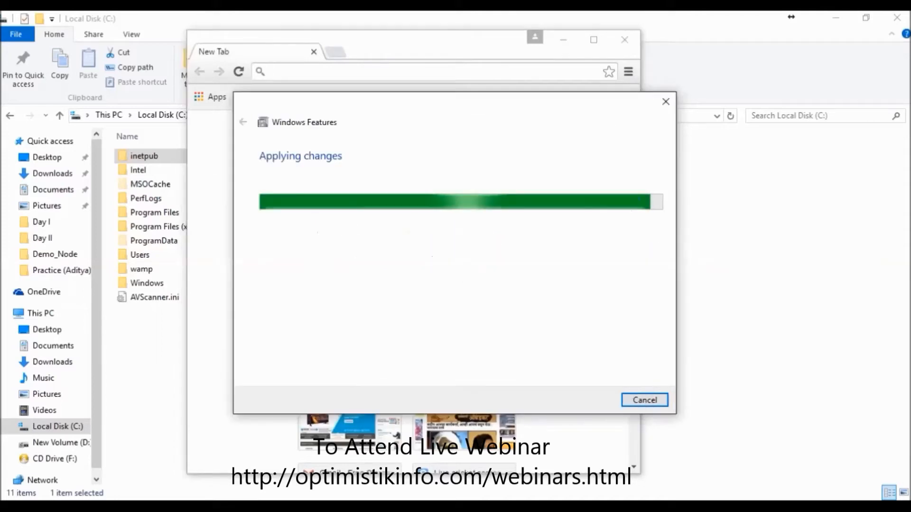
double_click(419, 44)
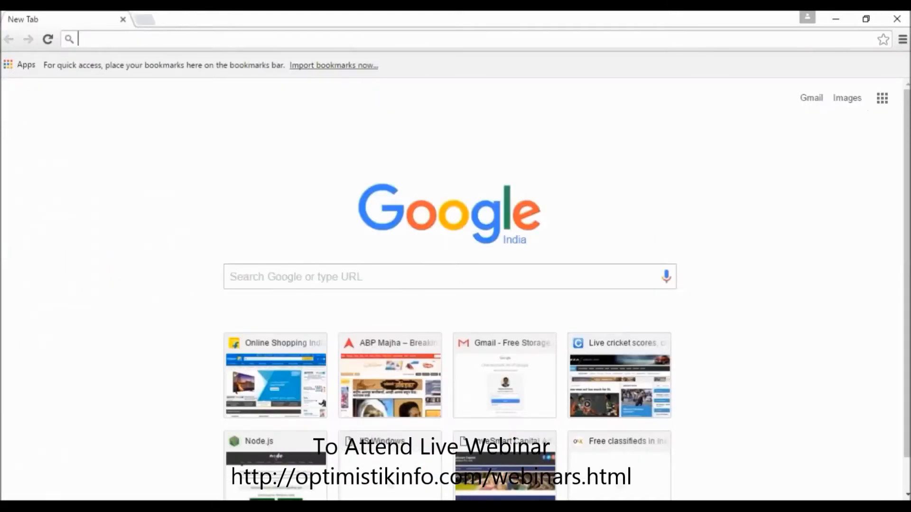
Switch to the Notepad notes and add the line "localhost" below "What is Web Server?", separated by a blank line
left_click(657, 444)
left_click_drag(368, 113, 359, 205)
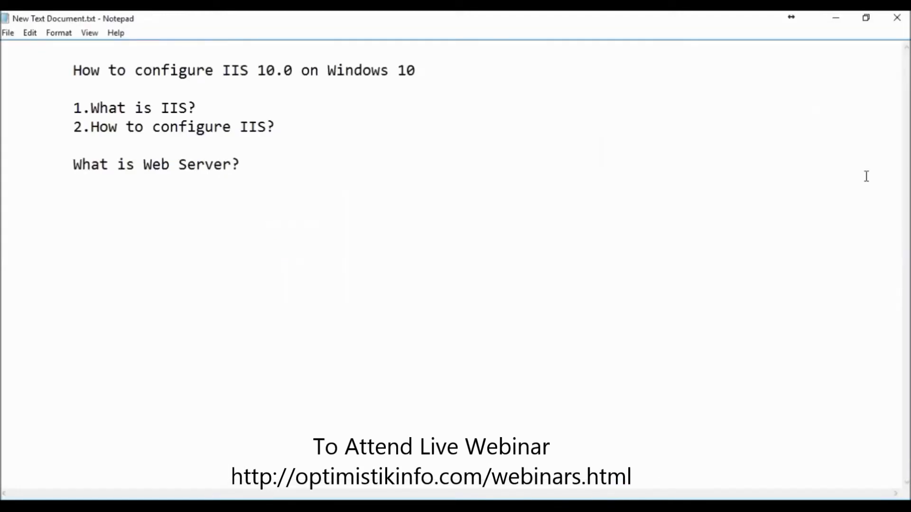
key("Return")
key("Return")
key("Tab")
type("localhost")
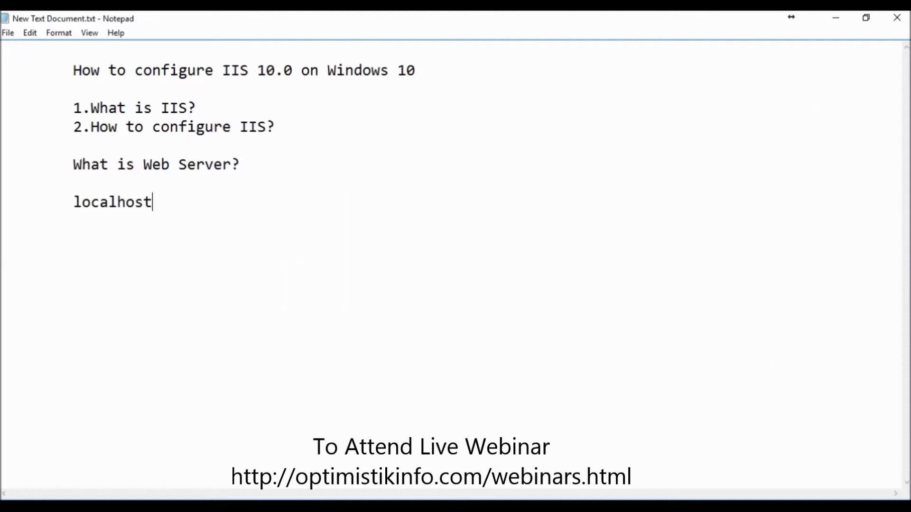
Dismiss the completed Windows Features dialog, and switch to File Explorer to open the inetpub folder on Local Disk (C:)
left_click(637, 470)
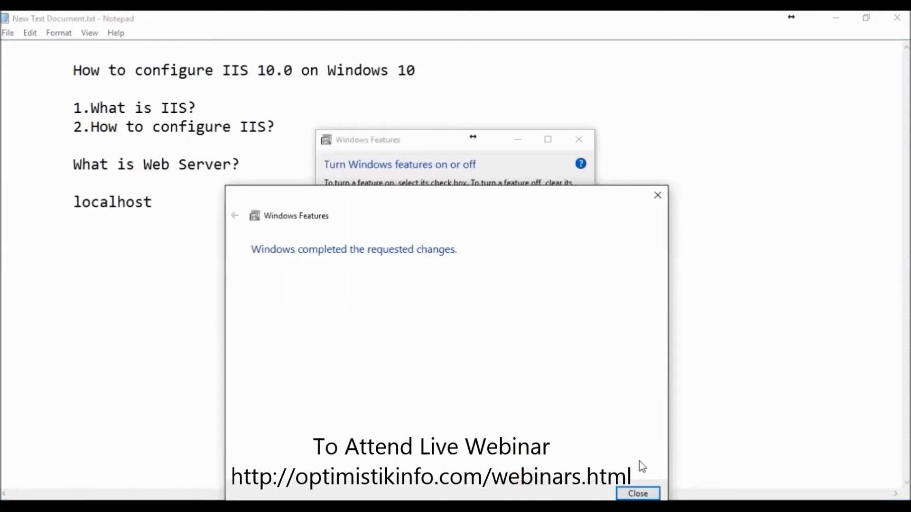
left_click_drag(406, 201, 429, 142)
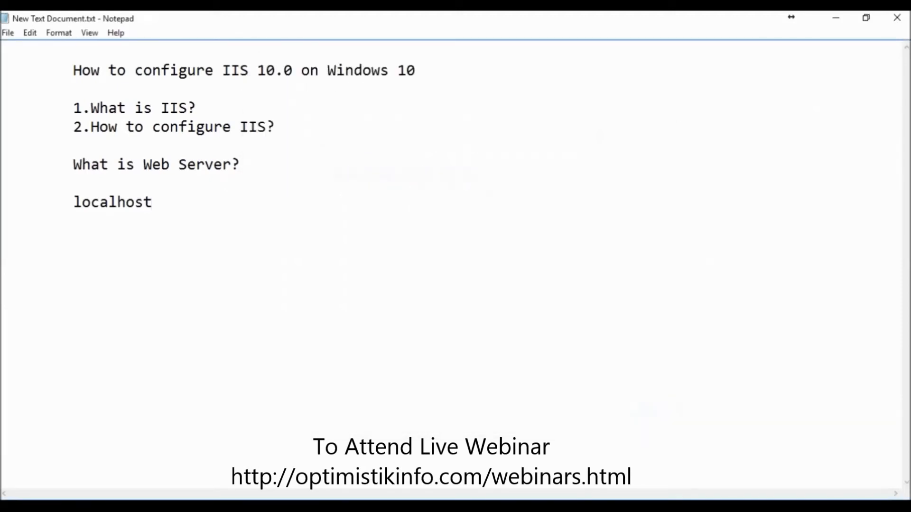
key("alt+Tab")
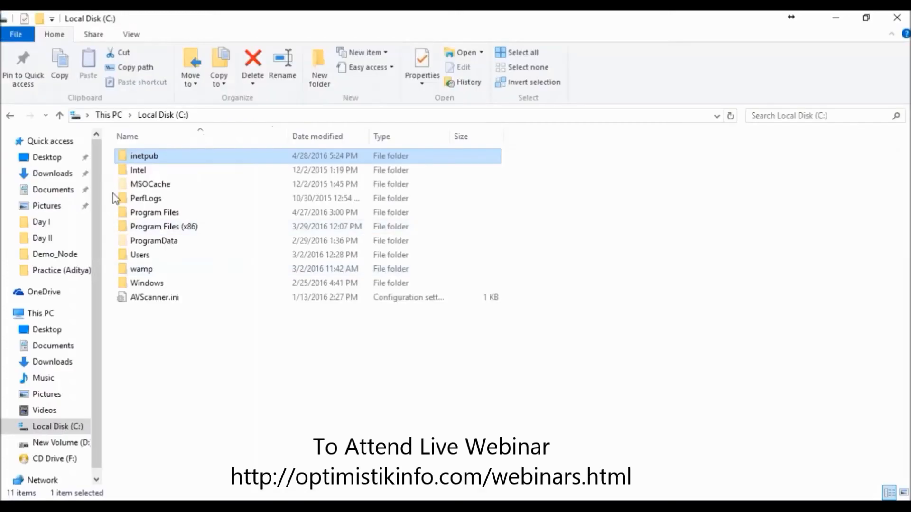
double_click(148, 161)
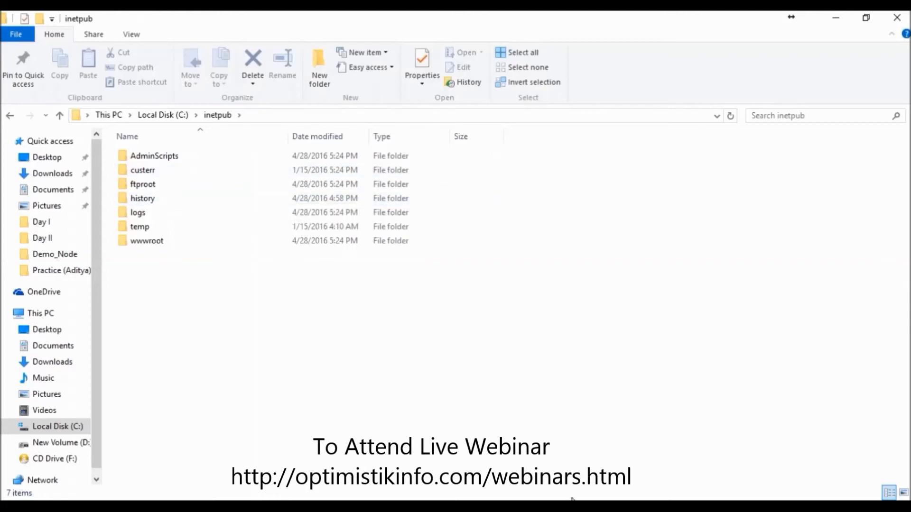
Switch to Google Chrome and load the address localhost
mouse_move(572, 499)
left_click(515, 448)
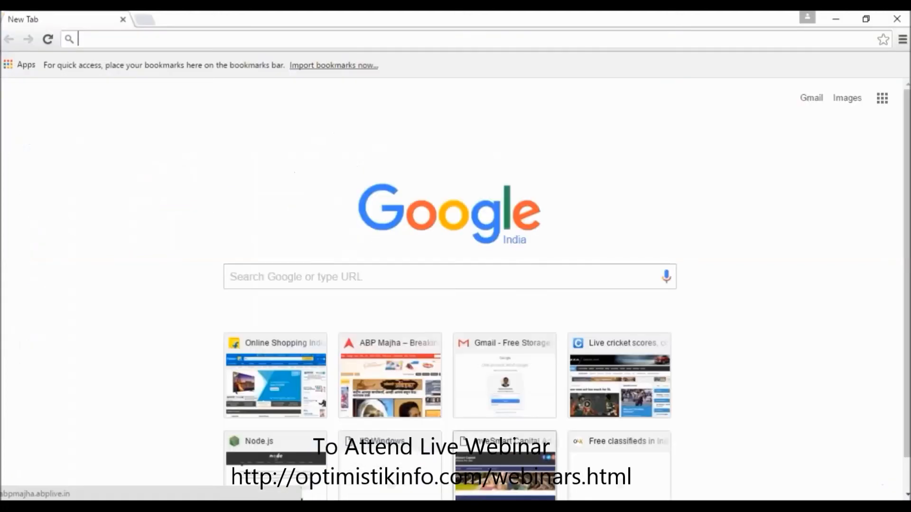
left_click(177, 46)
type("local")
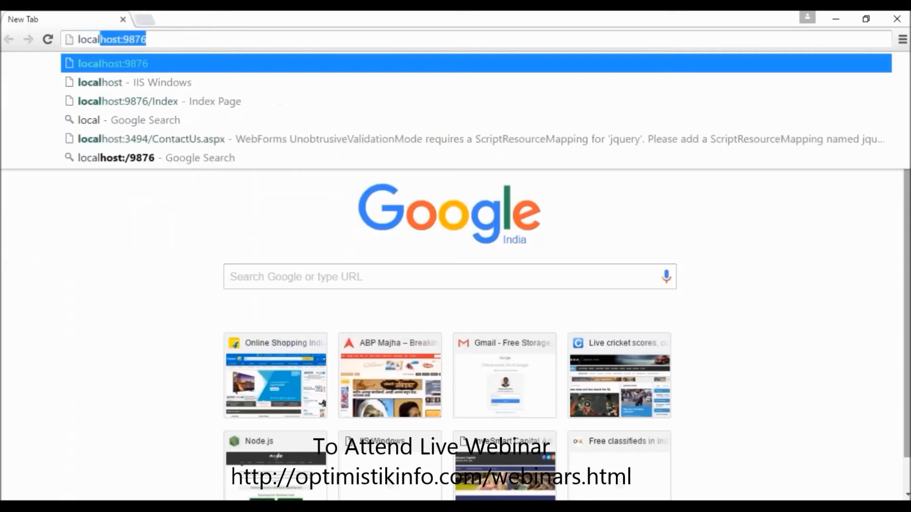
type("host")
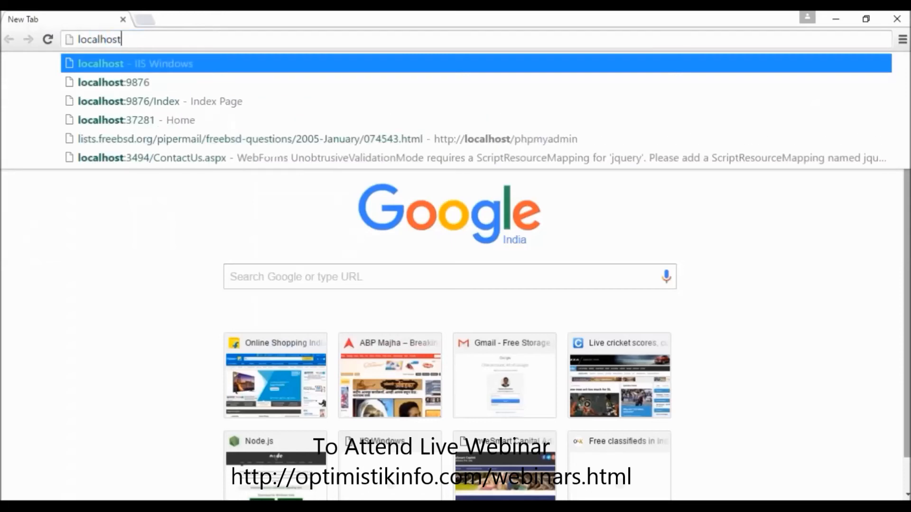
key("Return")
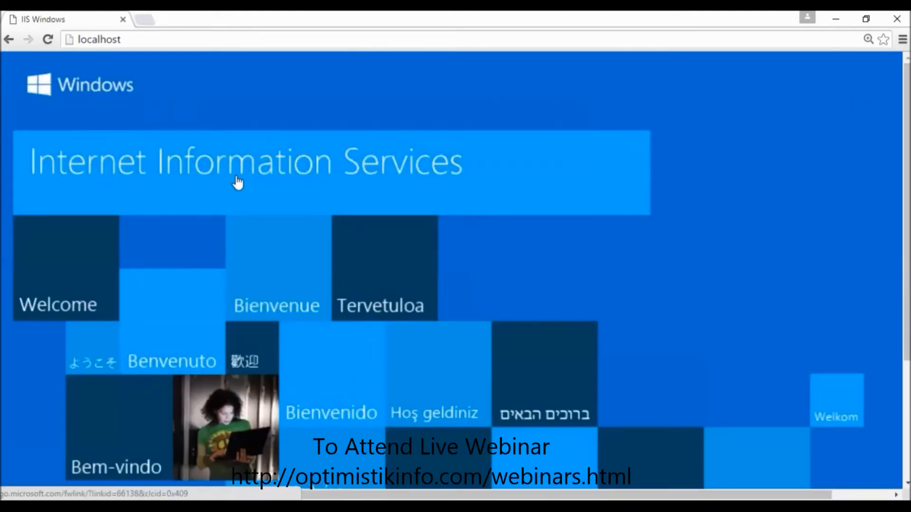
Look over the whole IIS welcome page and minimize the browser window
scroll(792, 295, "down", 4)
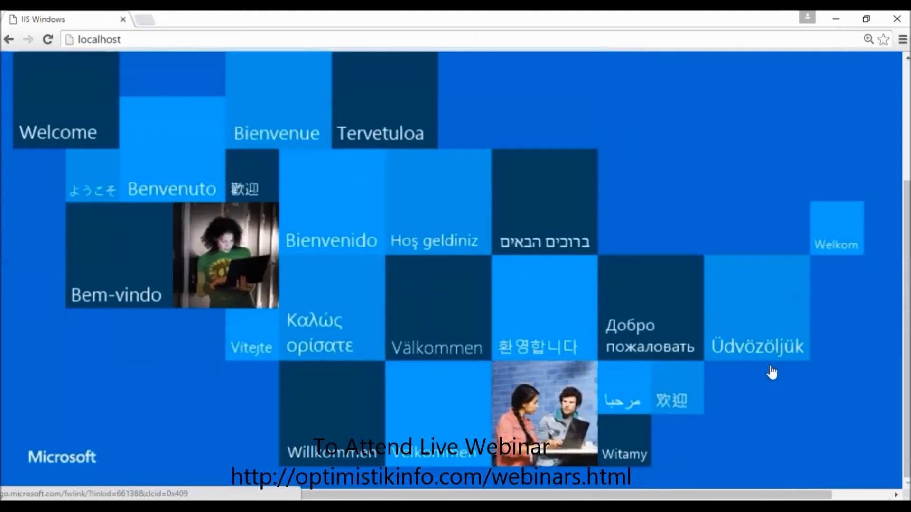
scroll(809, 400, "up", 4)
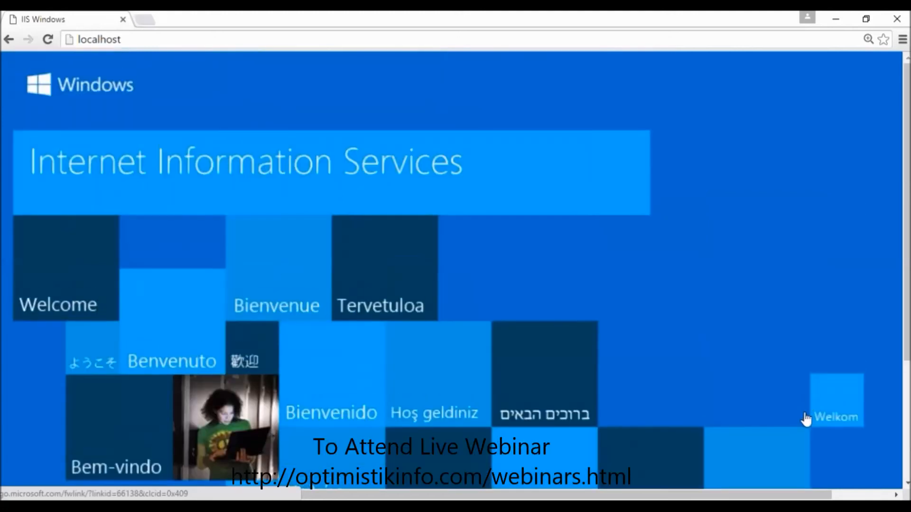
left_click(836, 21)
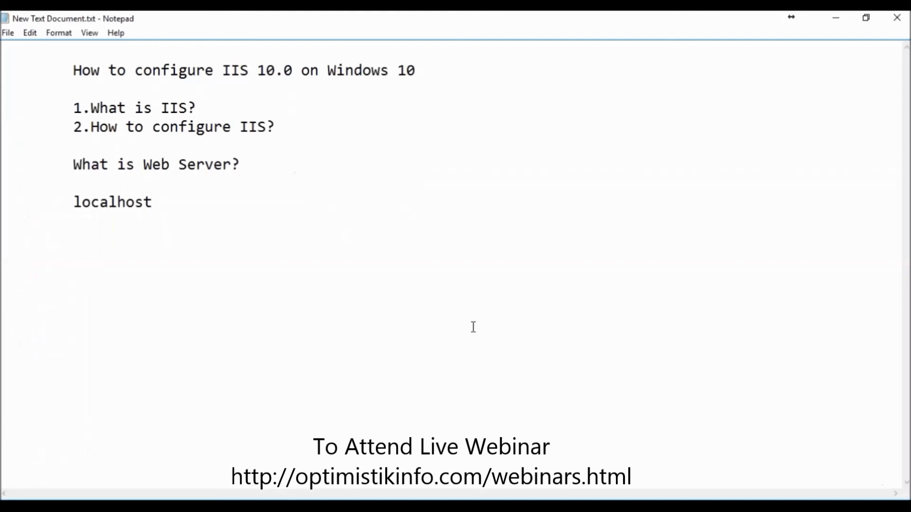